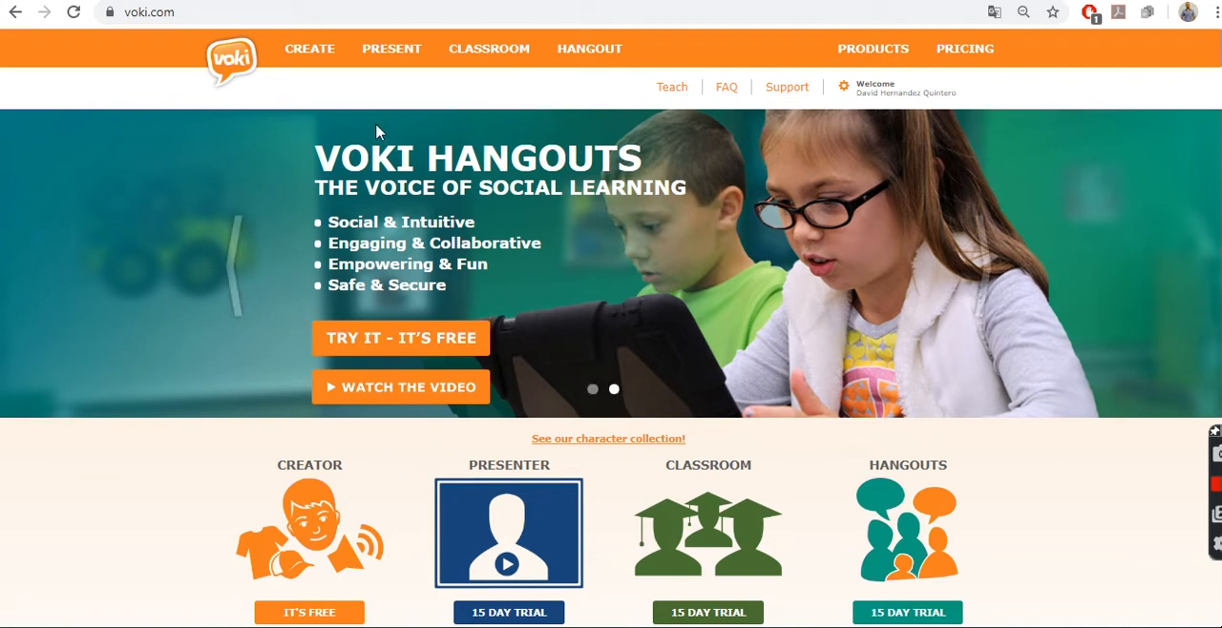
Step: Start creating a new Voki character in the character editor
{"action": "left_click", "coordinate": [315, 58]}
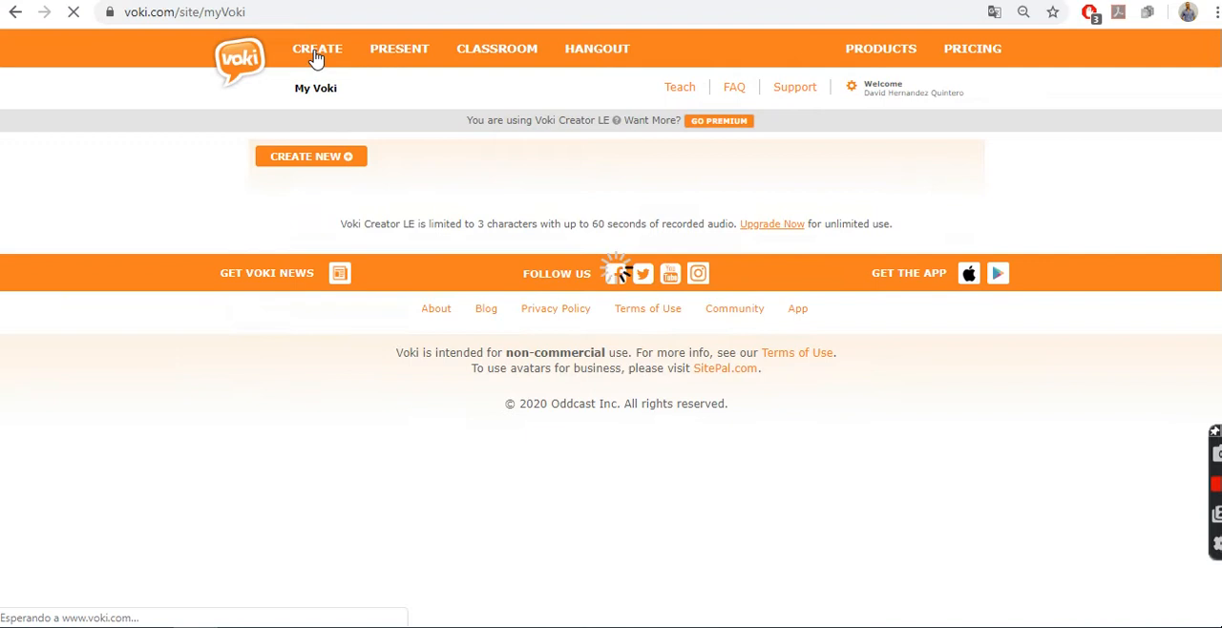
{"action": "left_click", "coordinate": [331, 157]}
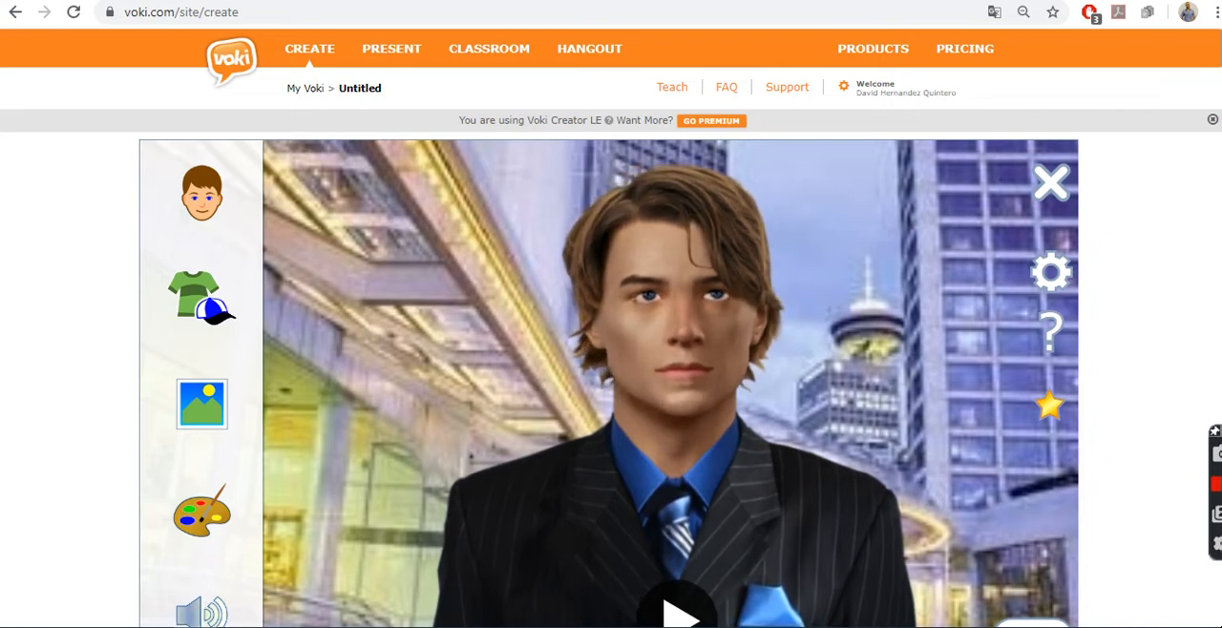
{"action": "scroll", "coordinate": [610, 328], "scroll_direction": "down", "scroll_amount": 1}
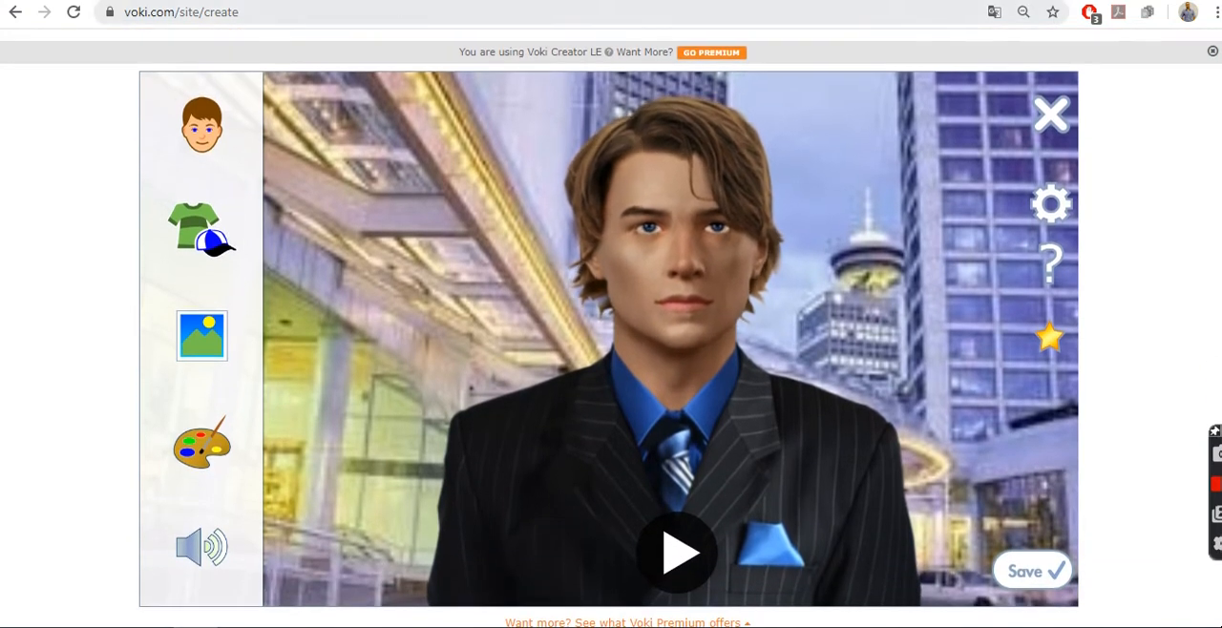
Step: Try three realistic 3D characters on the avatar: the dark-haired woman, the red-haired woman and Tom
{"action": "left_click", "coordinate": [188, 139]}
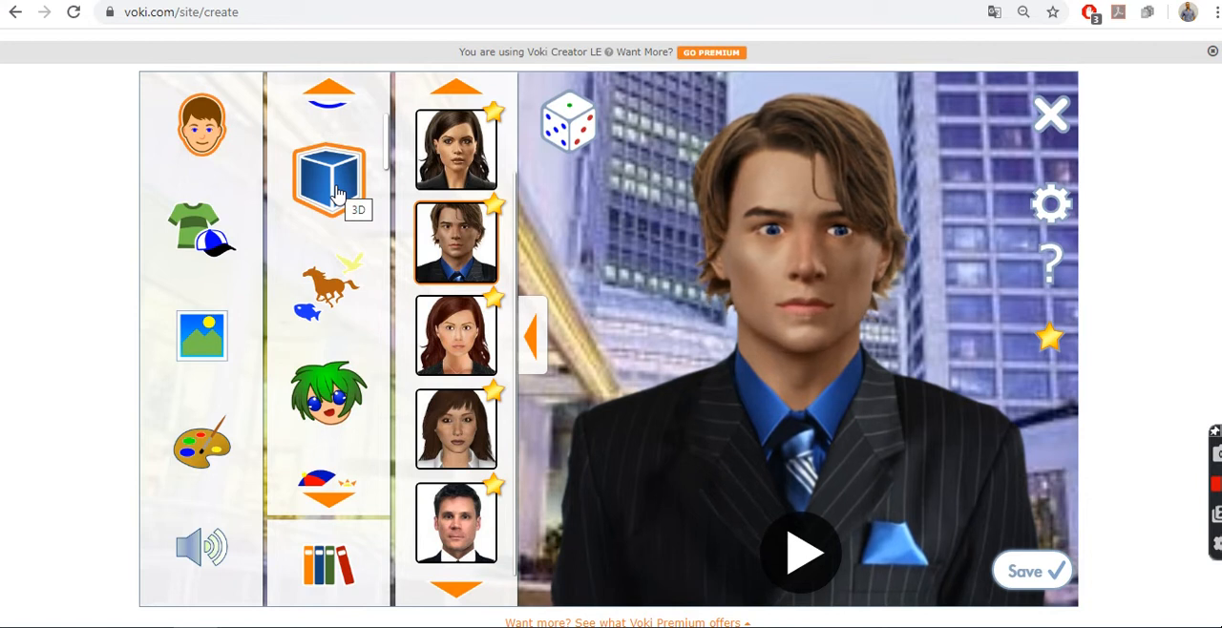
{"action": "left_click", "coordinate": [456, 181]}
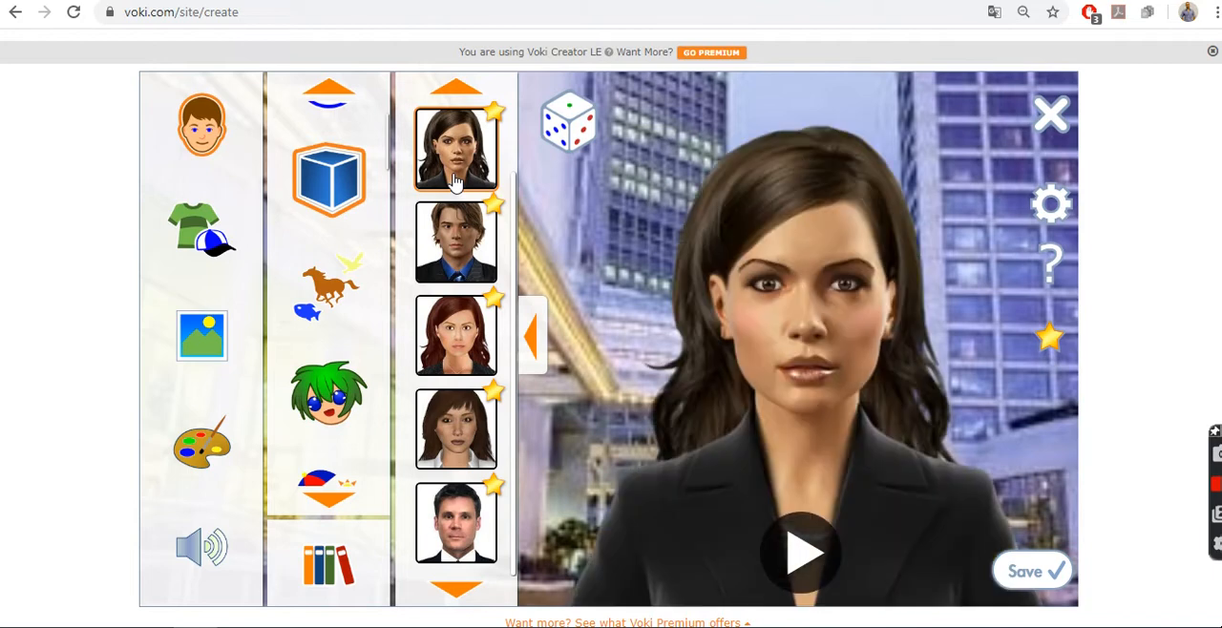
{"action": "left_click", "coordinate": [467, 348]}
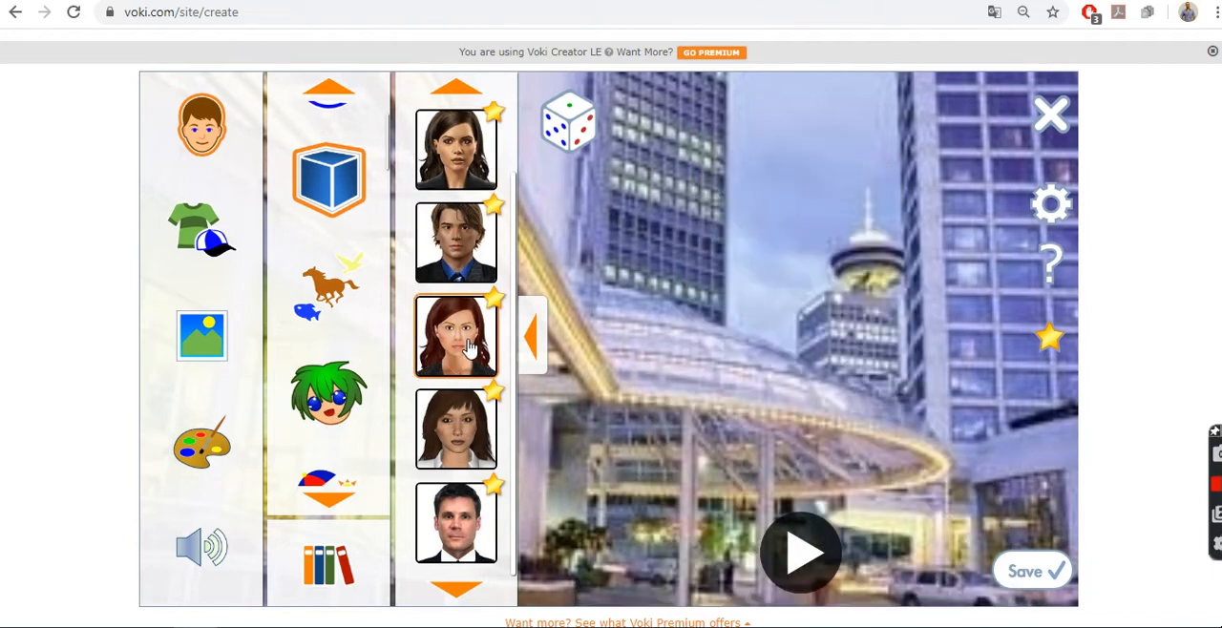
{"action": "left_click", "coordinate": [462, 516]}
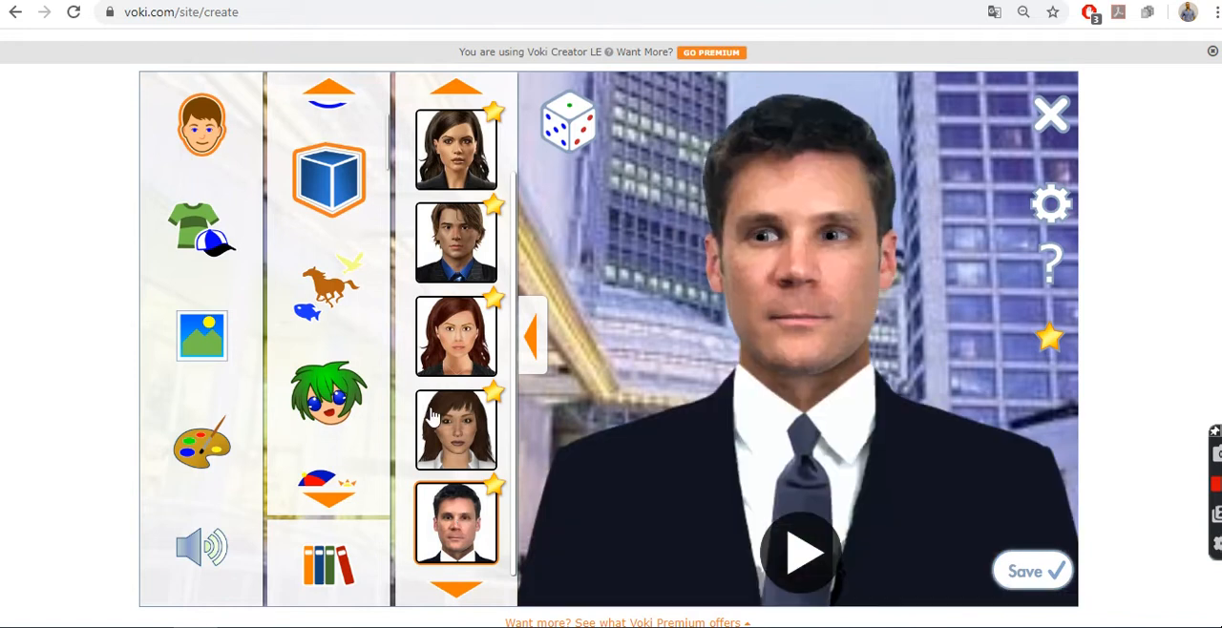
Step: Try the blue shark from the animal characters as the avatar
{"action": "left_click", "coordinate": [351, 290]}
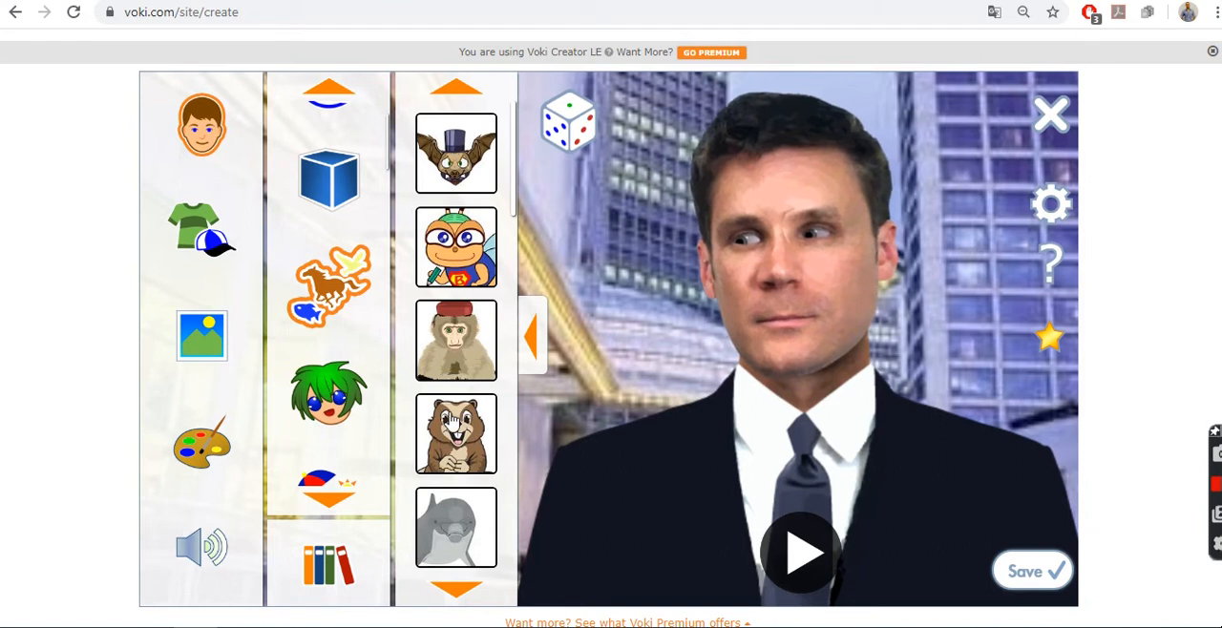
{"action": "left_click", "coordinate": [461, 593]}
{"action": "left_click", "coordinate": [461, 594]}
{"action": "left_click", "coordinate": [461, 593]}
{"action": "left_click", "coordinate": [461, 593]}
{"action": "left_click", "coordinate": [461, 593]}
{"action": "left_click", "coordinate": [461, 594]}
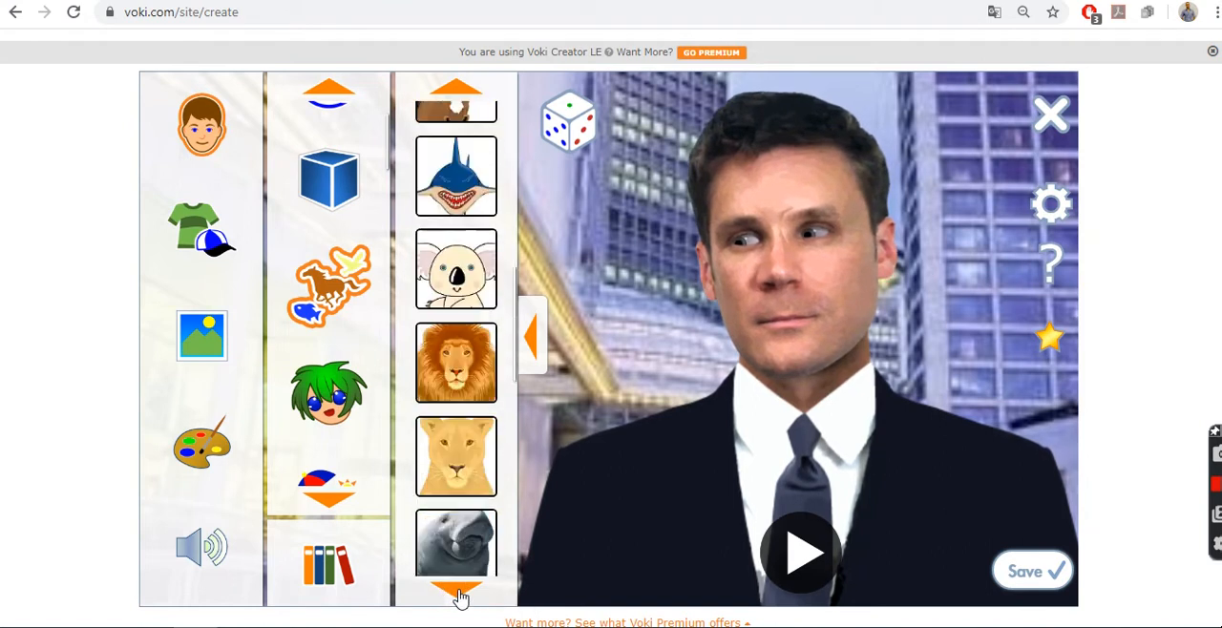
{"action": "left_click", "coordinate": [457, 205]}
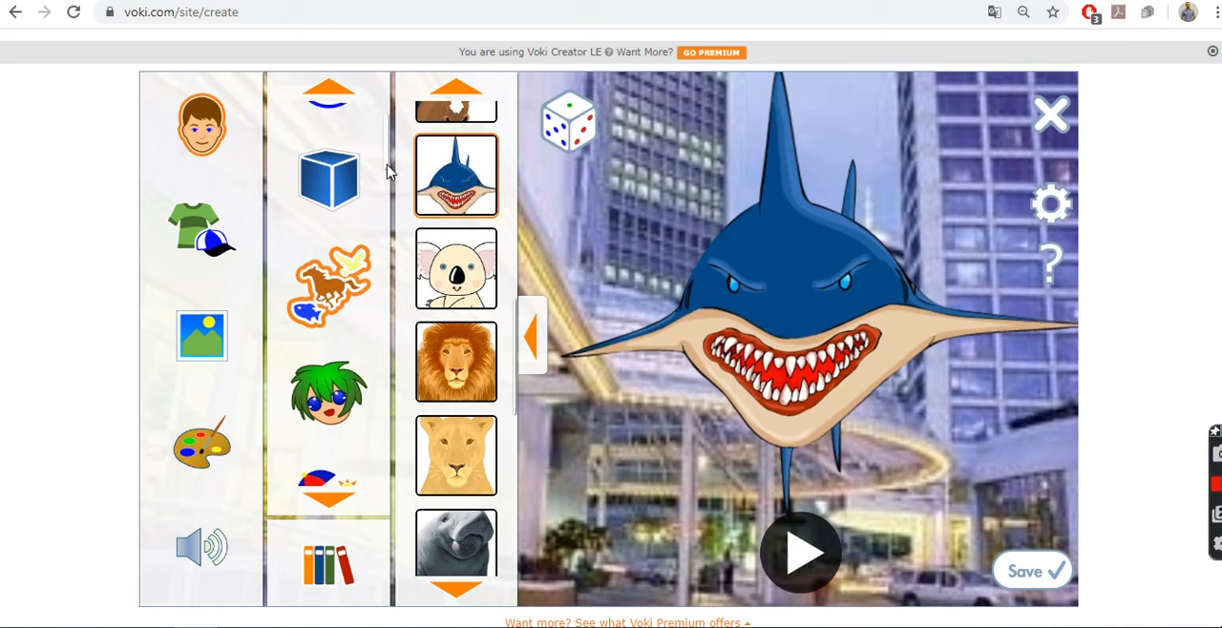
Step: Choose Ares from the mythology characters as the avatar
{"action": "left_click_drag", "start_coordinate": [384, 170], "coordinate": [392, 290]}
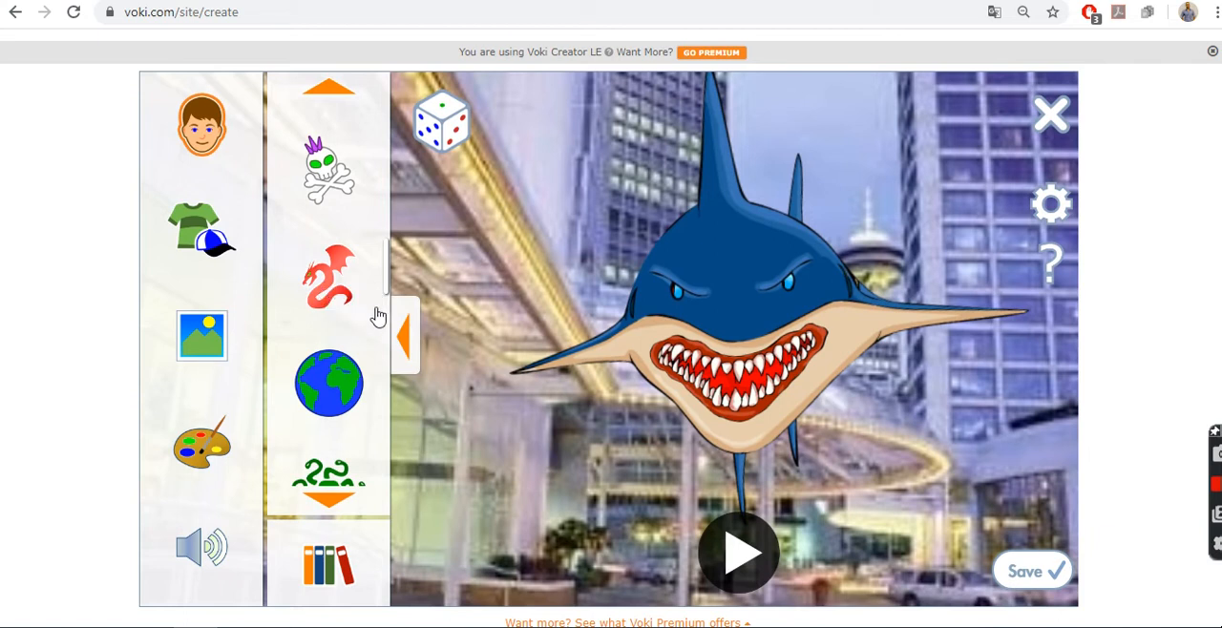
{"action": "scroll", "coordinate": [353, 324], "scroll_direction": "down", "scroll_amount": 2}
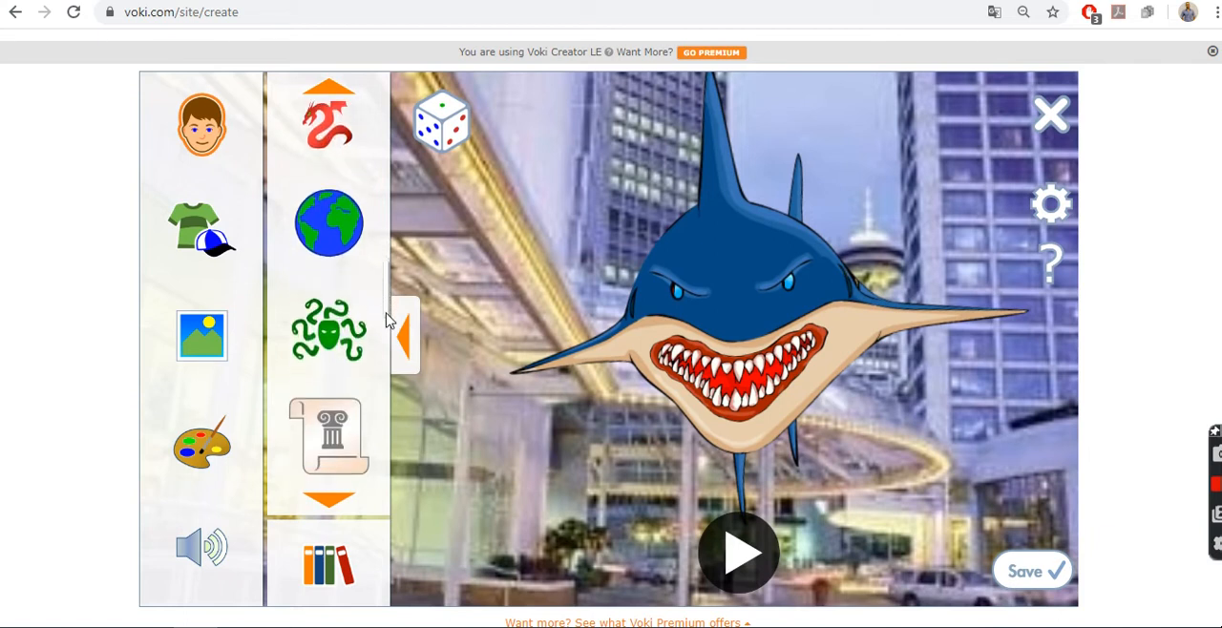
{"action": "left_click", "coordinate": [336, 340]}
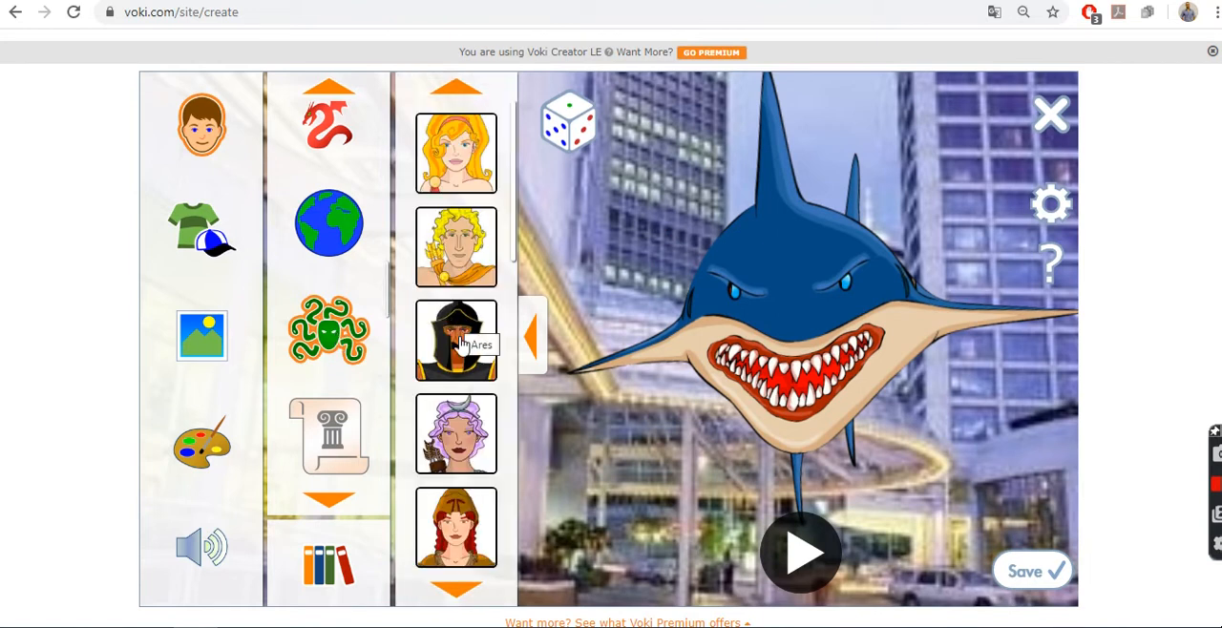
{"action": "left_click", "coordinate": [456, 350]}
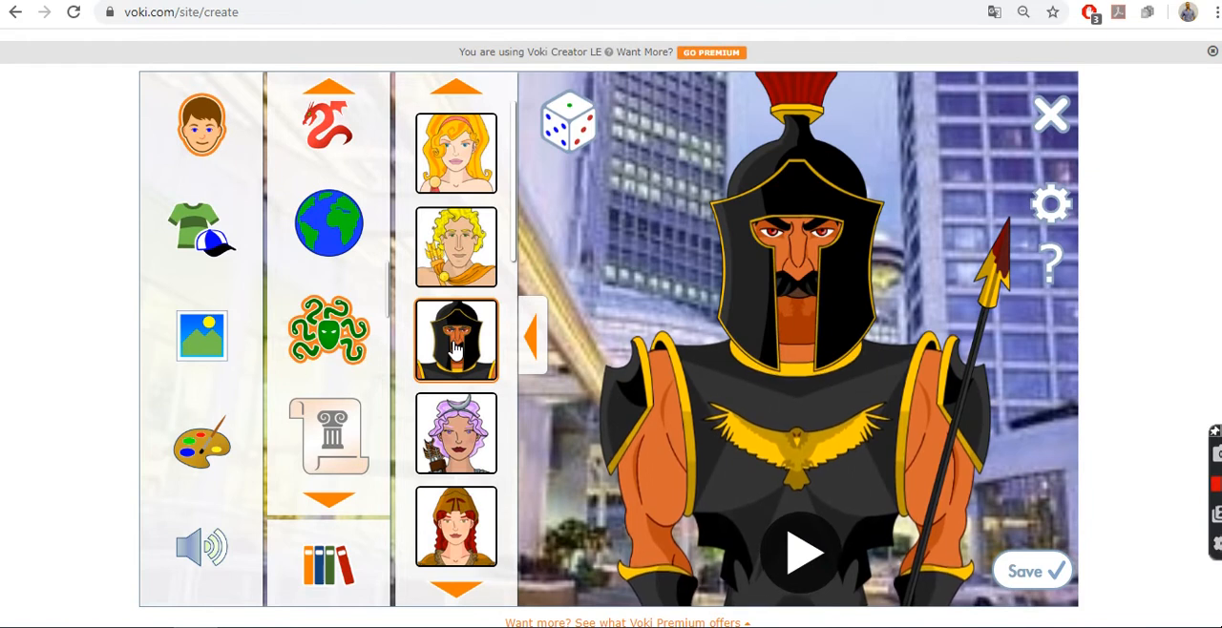
Step: Examine the accessories available for Ares, including his facial hair and clothing options
{"action": "left_click", "coordinate": [200, 234]}
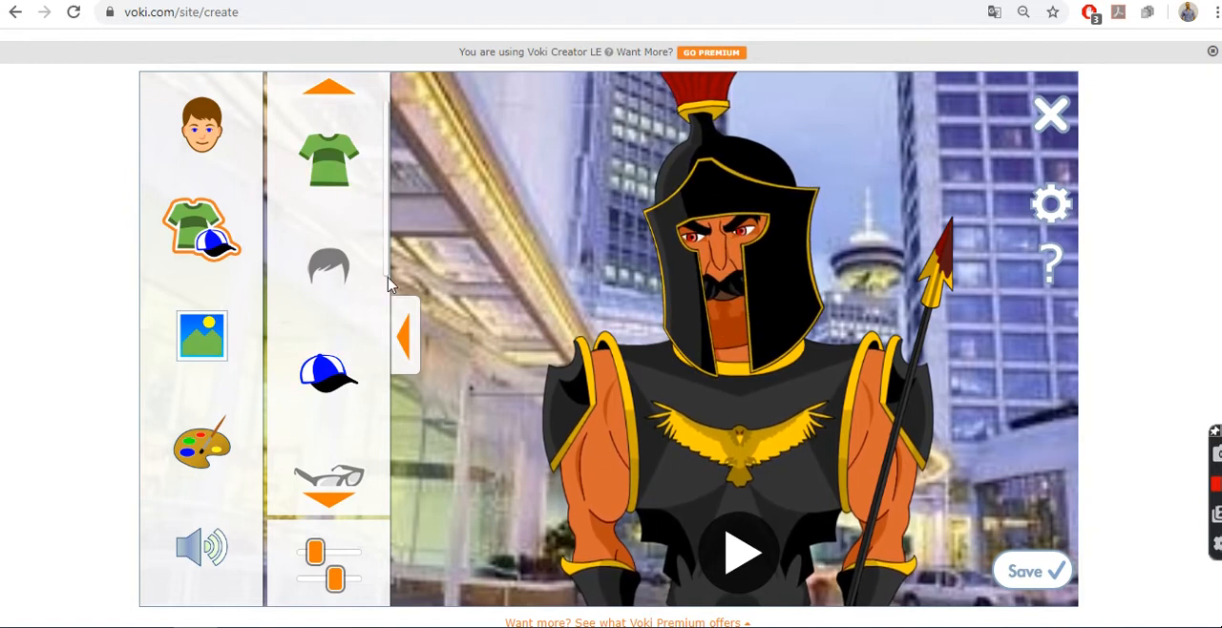
{"action": "left_click_drag", "start_coordinate": [388, 276], "coordinate": [386, 413]}
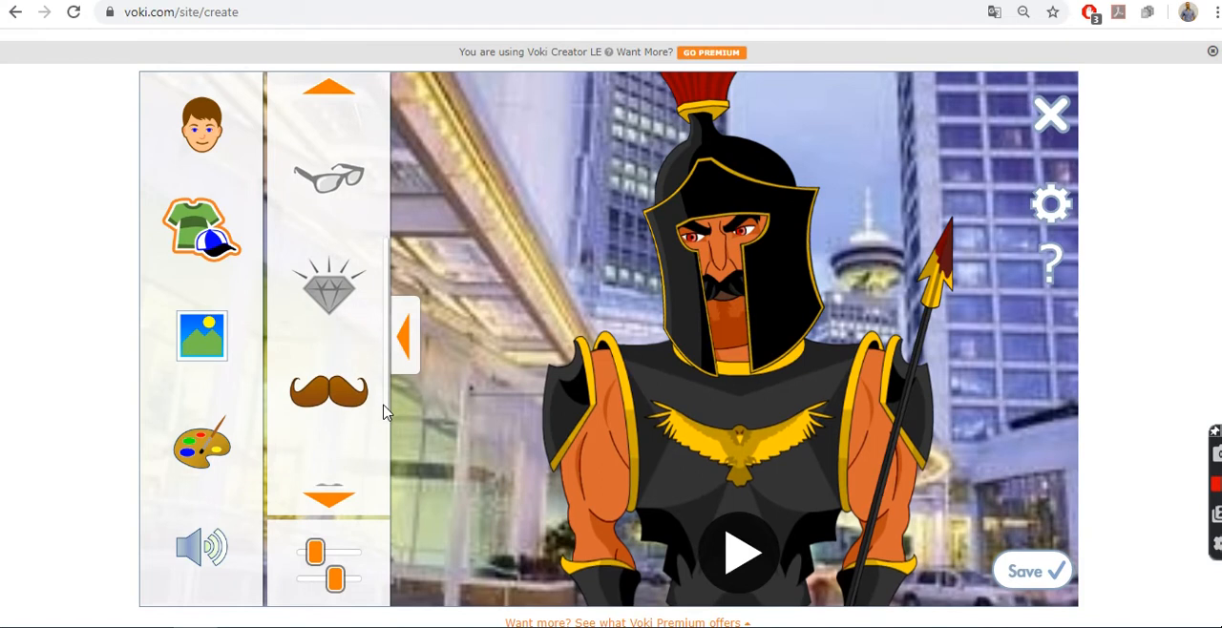
{"action": "left_click", "coordinate": [332, 392]}
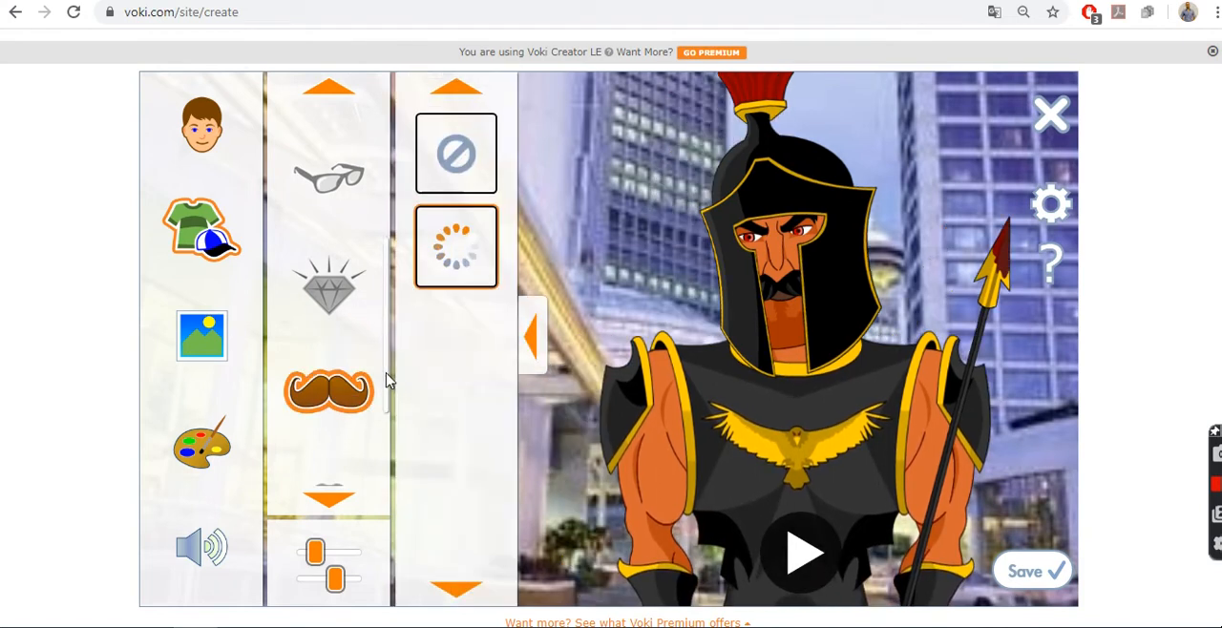
{"action": "left_click_drag", "start_coordinate": [386, 379], "coordinate": [382, 472]}
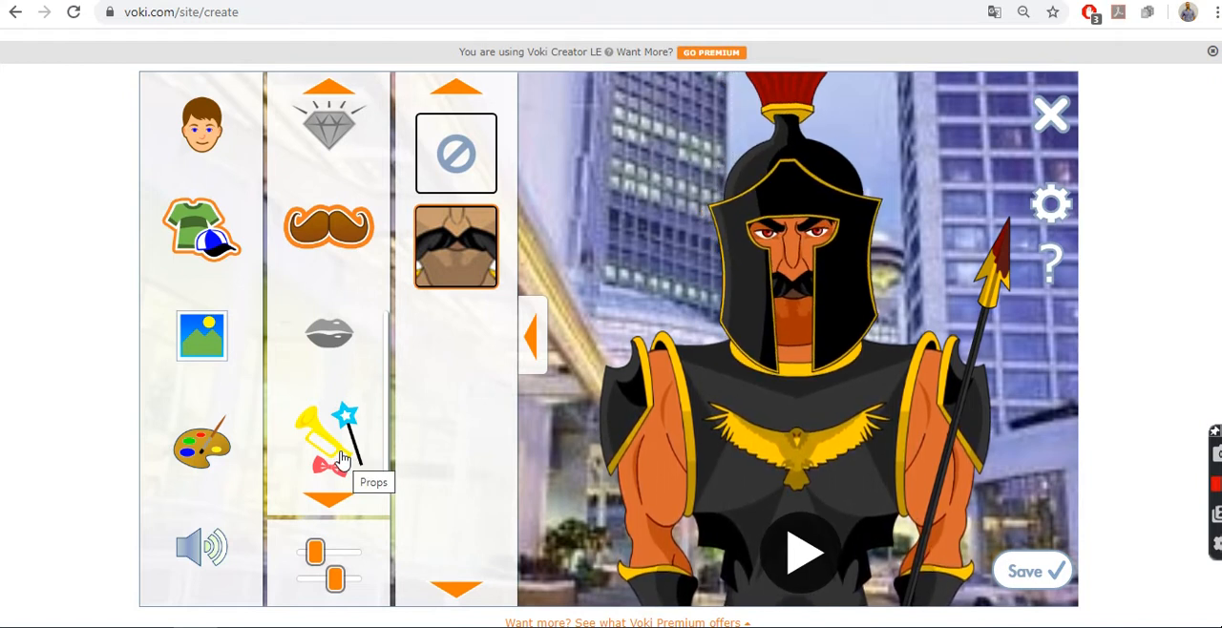
{"action": "left_click_drag", "start_coordinate": [386, 439], "coordinate": [392, 229]}
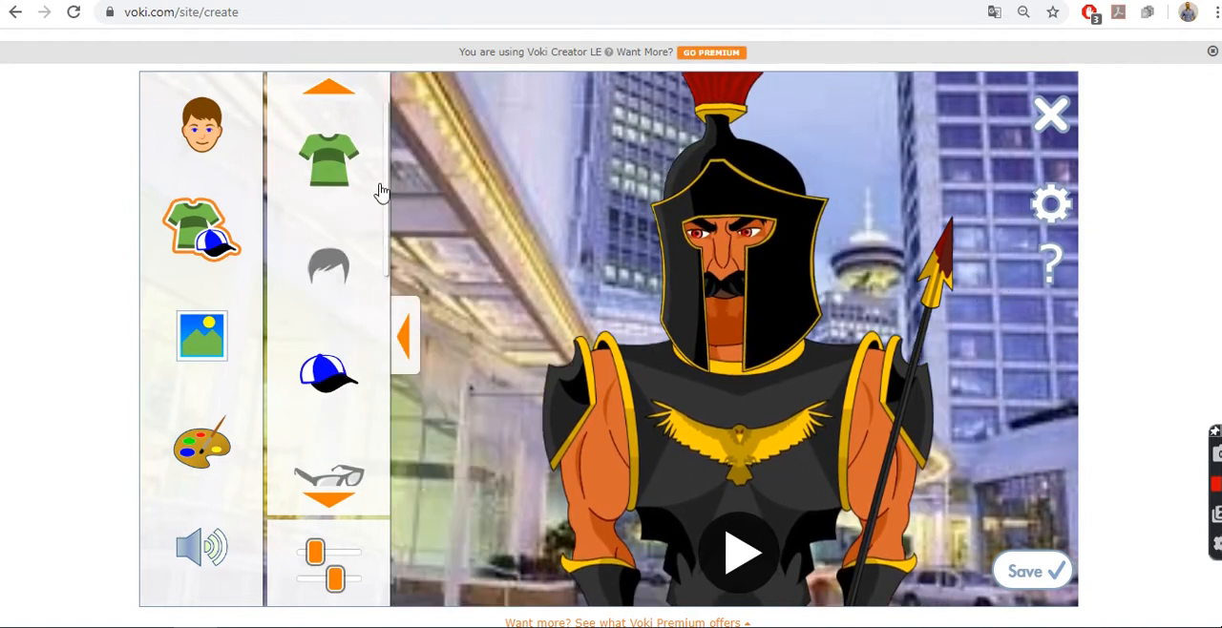
{"action": "left_click", "coordinate": [335, 174]}
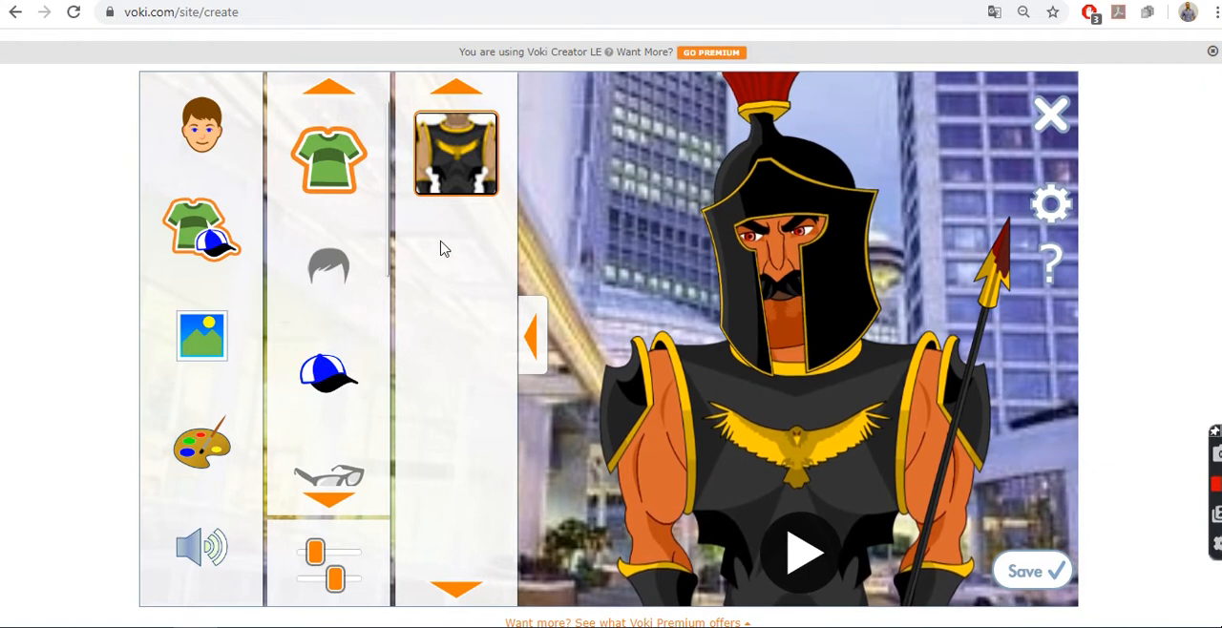
Step: Try Ares without headgear, and put the black crested helmet back on
{"action": "left_click", "coordinate": [345, 365]}
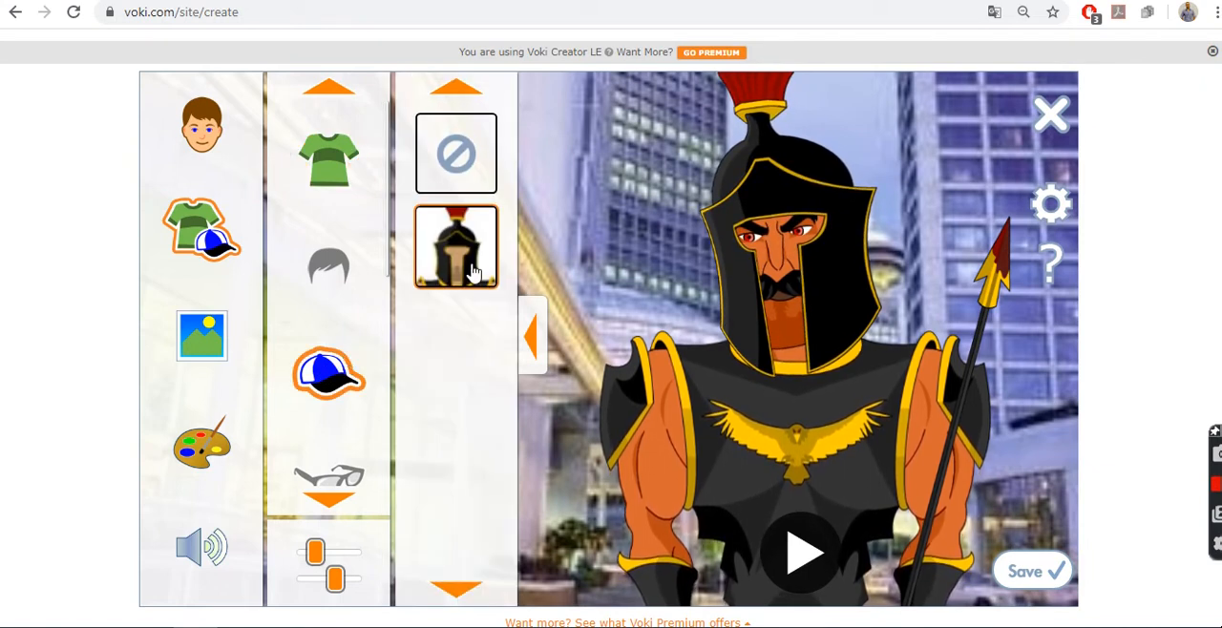
{"action": "left_click", "coordinate": [465, 174]}
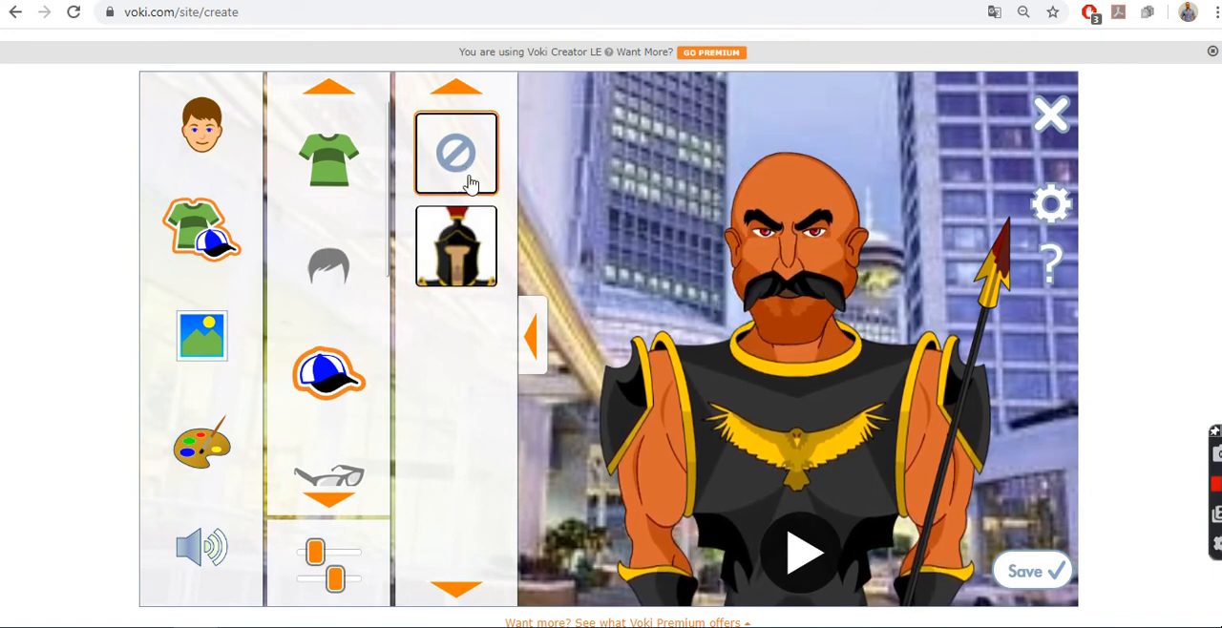
{"action": "left_click", "coordinate": [468, 265]}
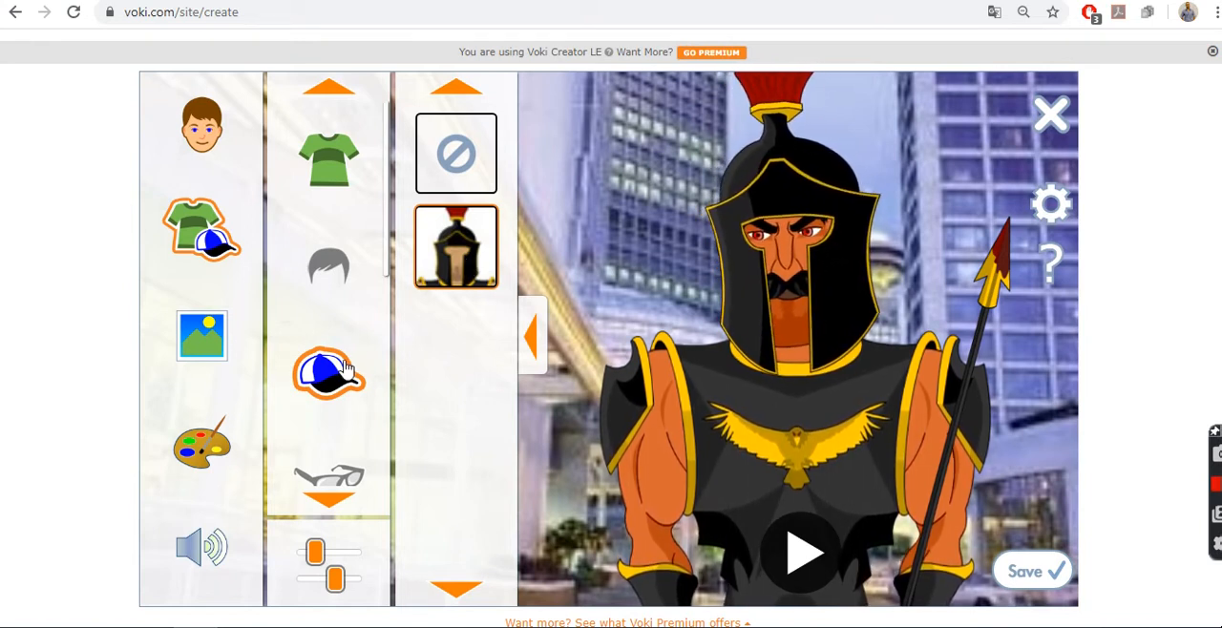
Step: Try Ares without facial hair, and restore his black moustache
{"action": "left_click_drag", "start_coordinate": [384, 207], "coordinate": [386, 349]}
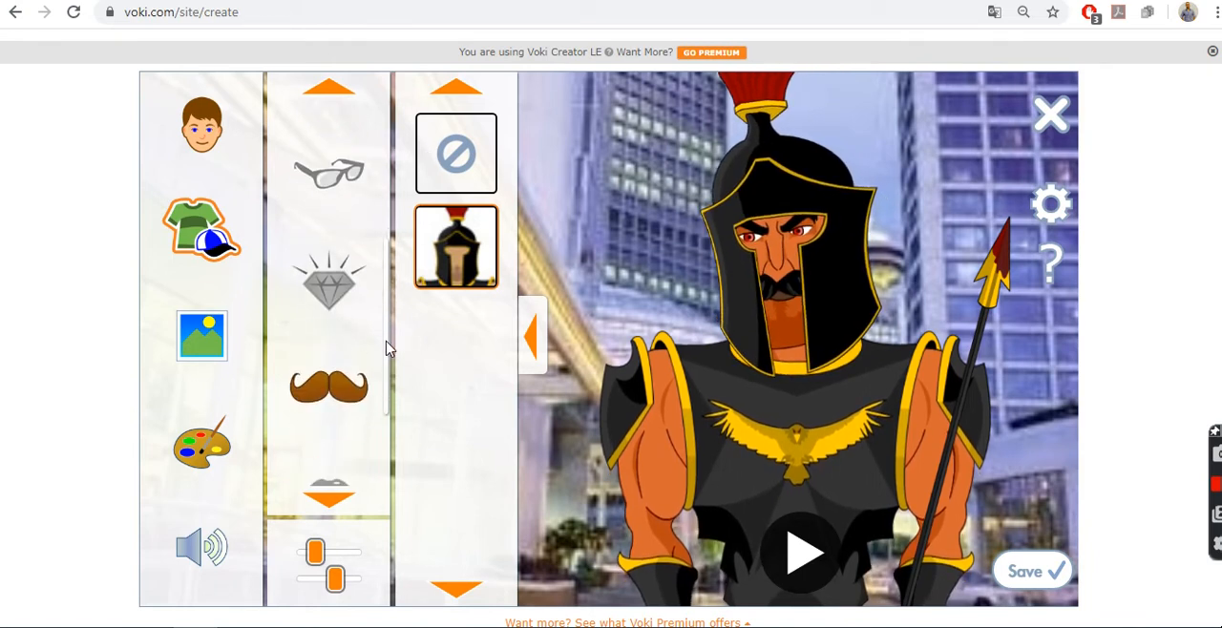
{"action": "left_click", "coordinate": [353, 385]}
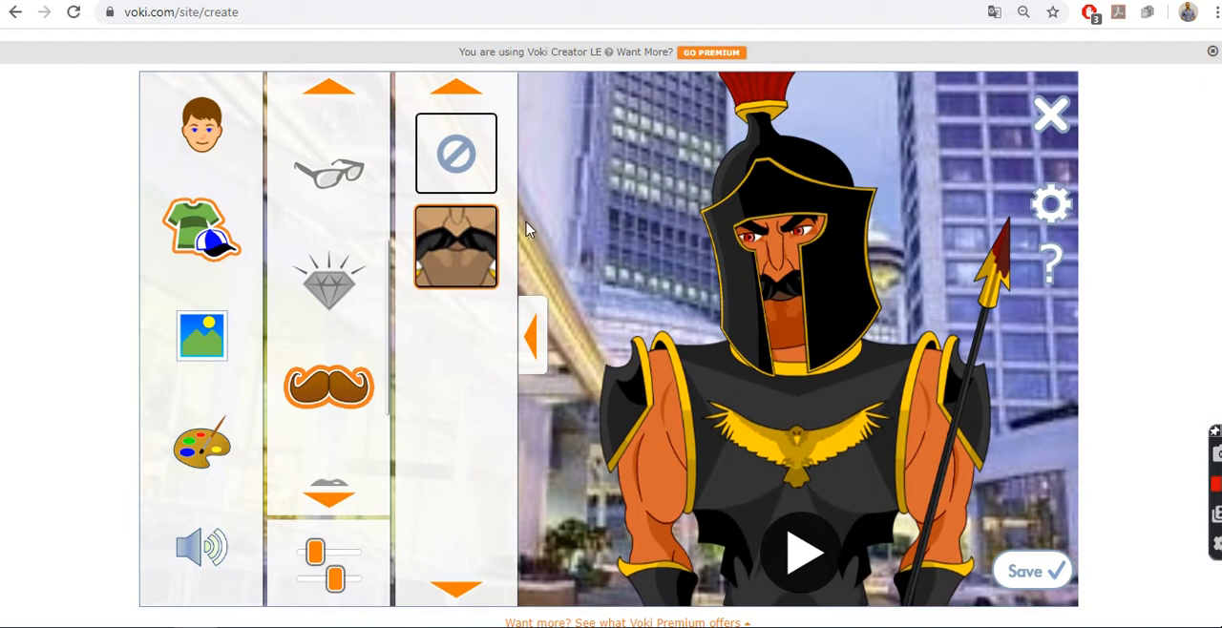
{"action": "left_click", "coordinate": [459, 174]}
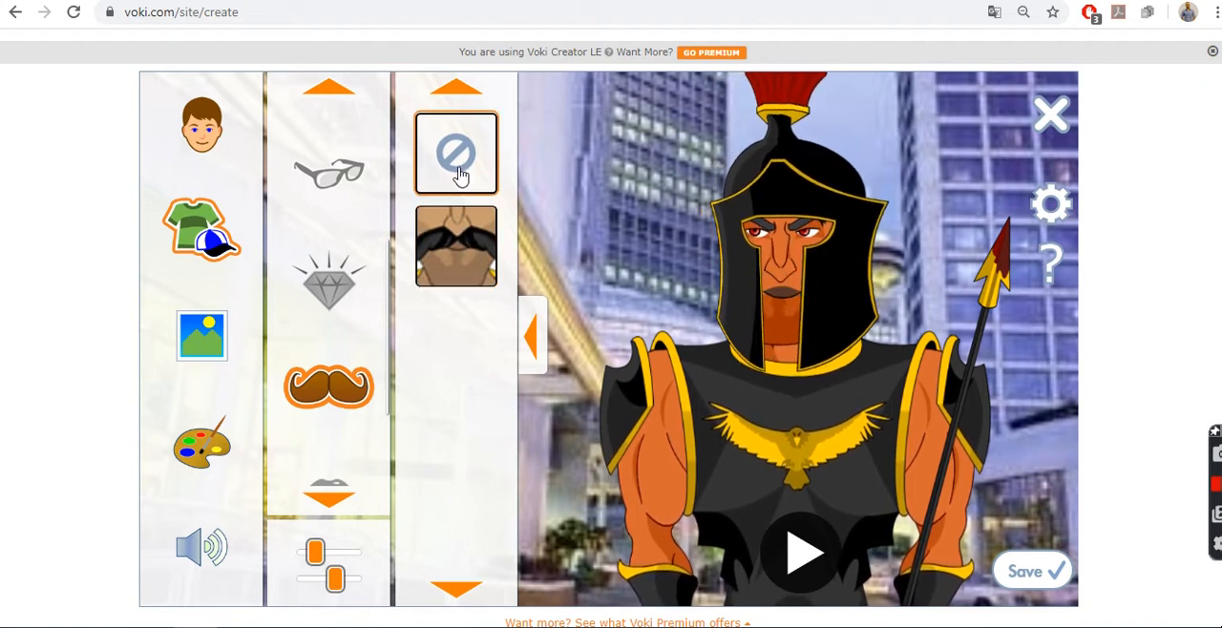
{"action": "left_click", "coordinate": [460, 271]}
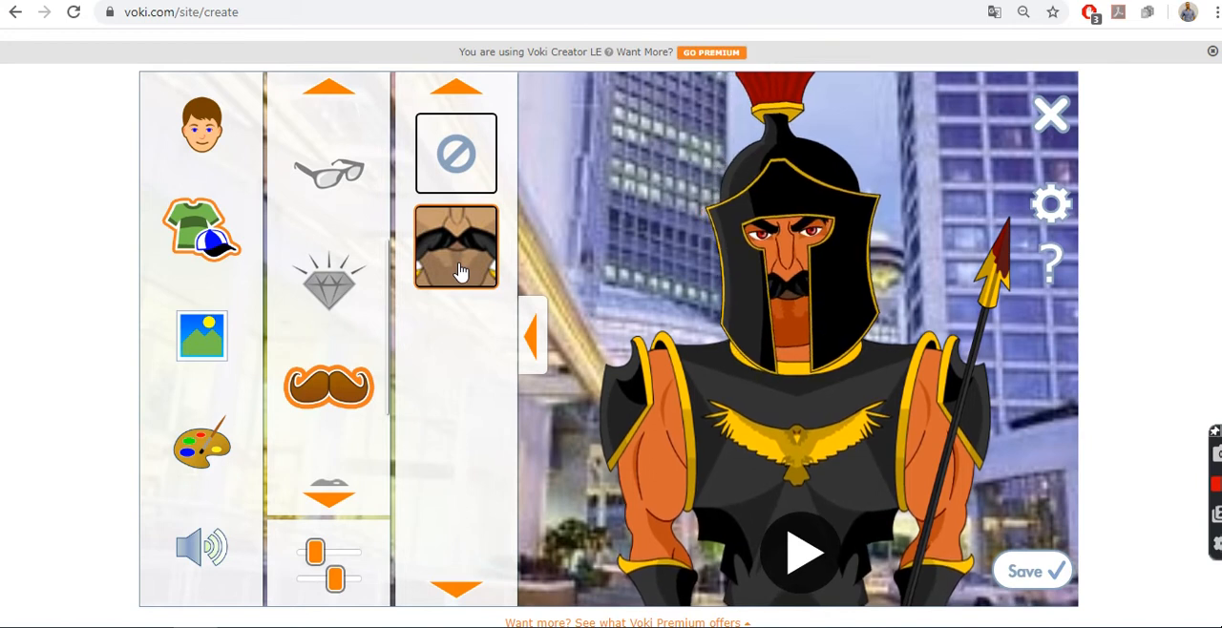
Step: Try Ares without a prop, and give the spear back to him
{"action": "left_click", "coordinate": [330, 498]}
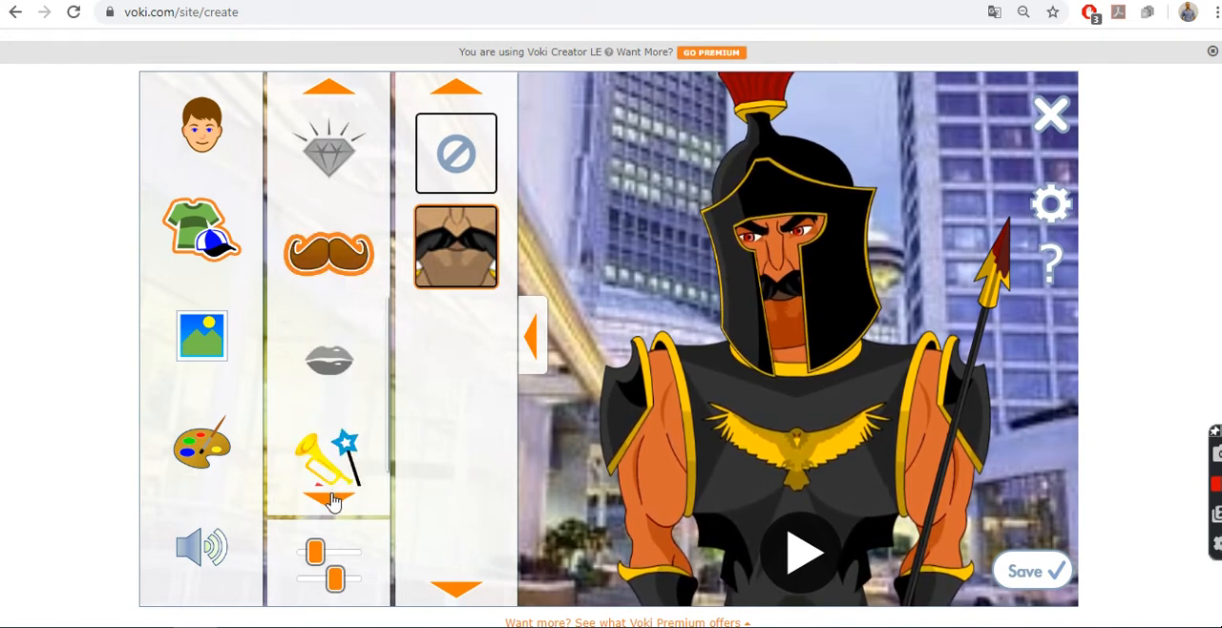
{"action": "left_click", "coordinate": [331, 470]}
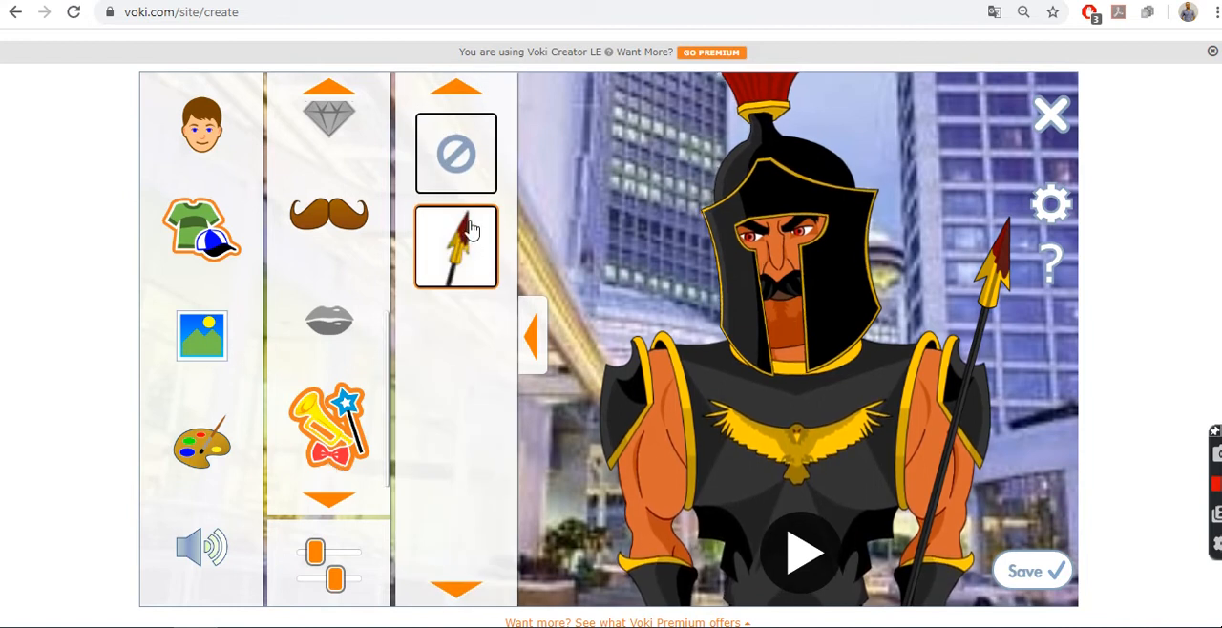
{"action": "left_click", "coordinate": [466, 179]}
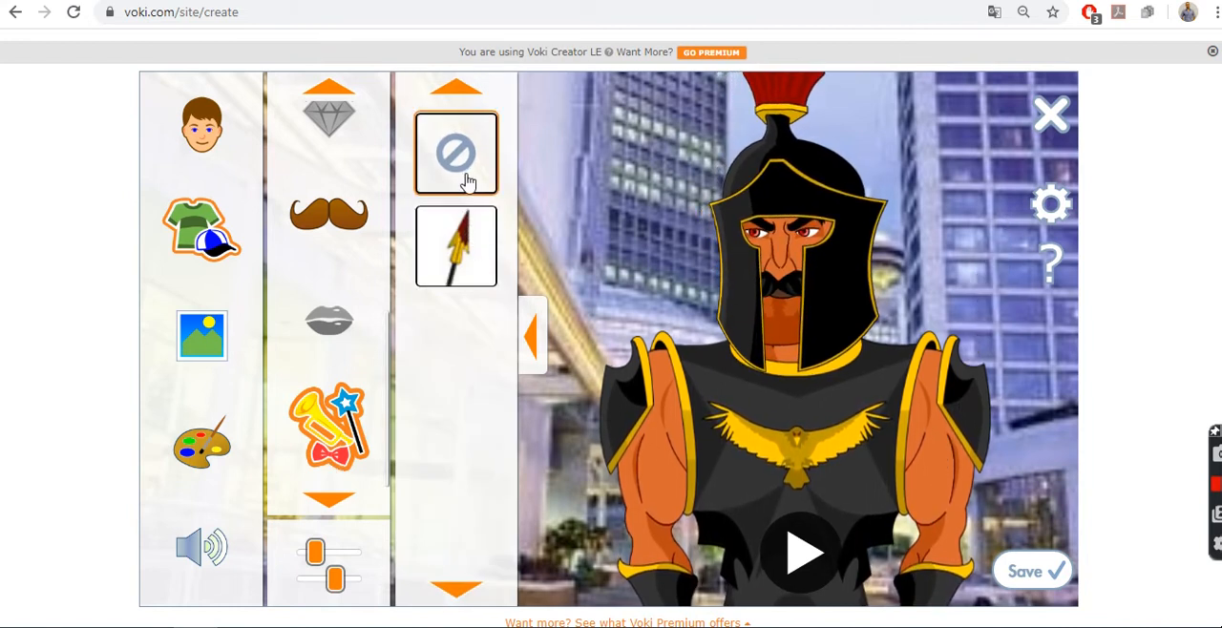
{"action": "left_click", "coordinate": [458, 250]}
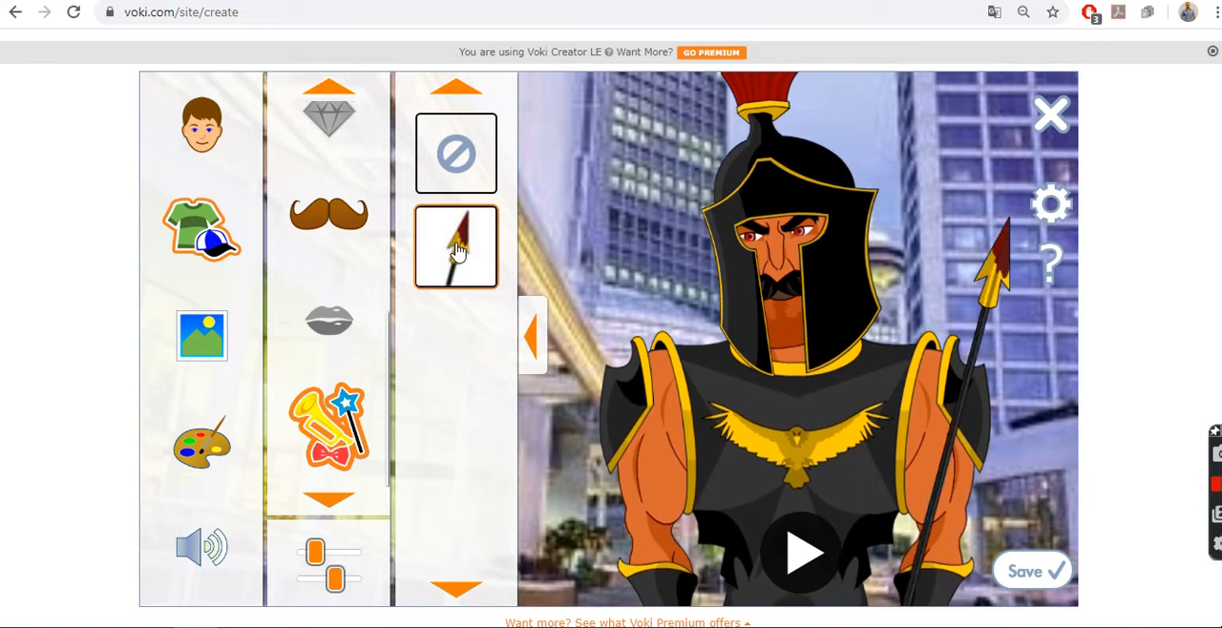
Step: Browse the fantasy and travel backgrounds, and set the red Chinese palace as the scene behind Ares
{"action": "left_click", "coordinate": [206, 333]}
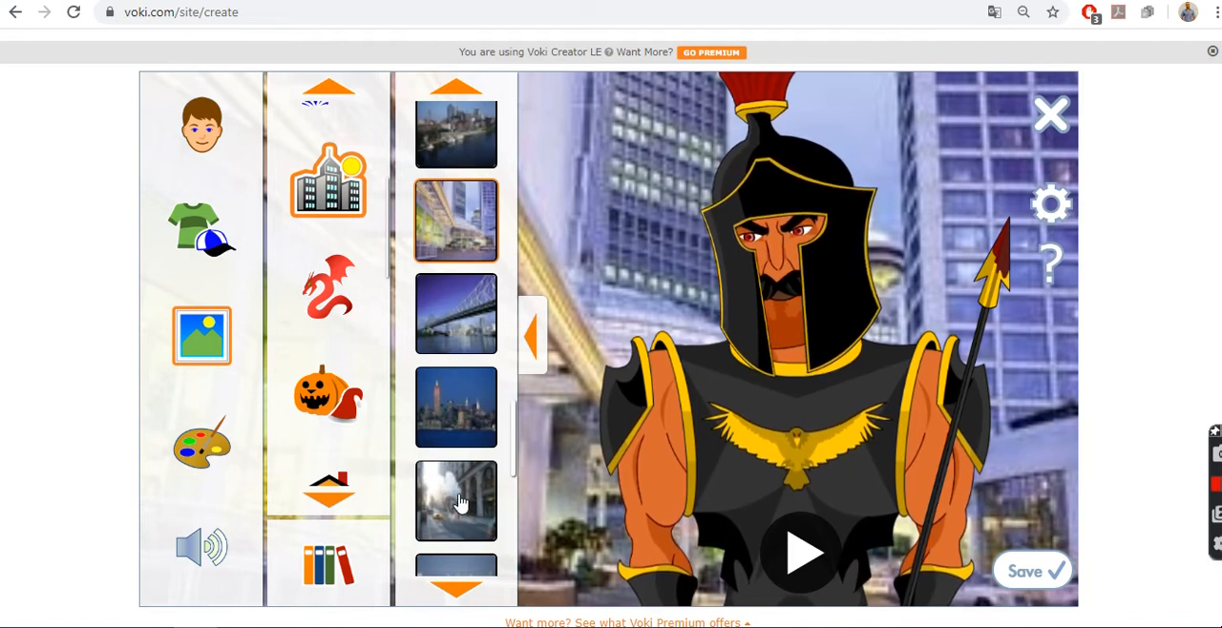
{"action": "left_click", "coordinate": [331, 322]}
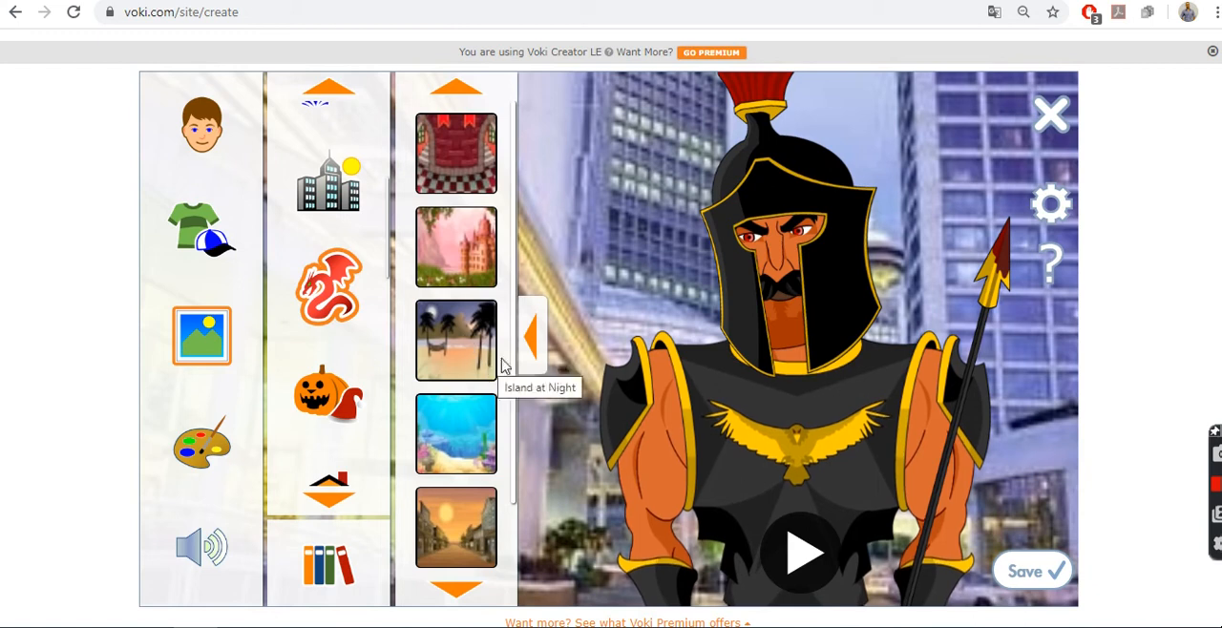
{"action": "scroll", "coordinate": [516, 391], "scroll_direction": "down", "scroll_amount": 2}
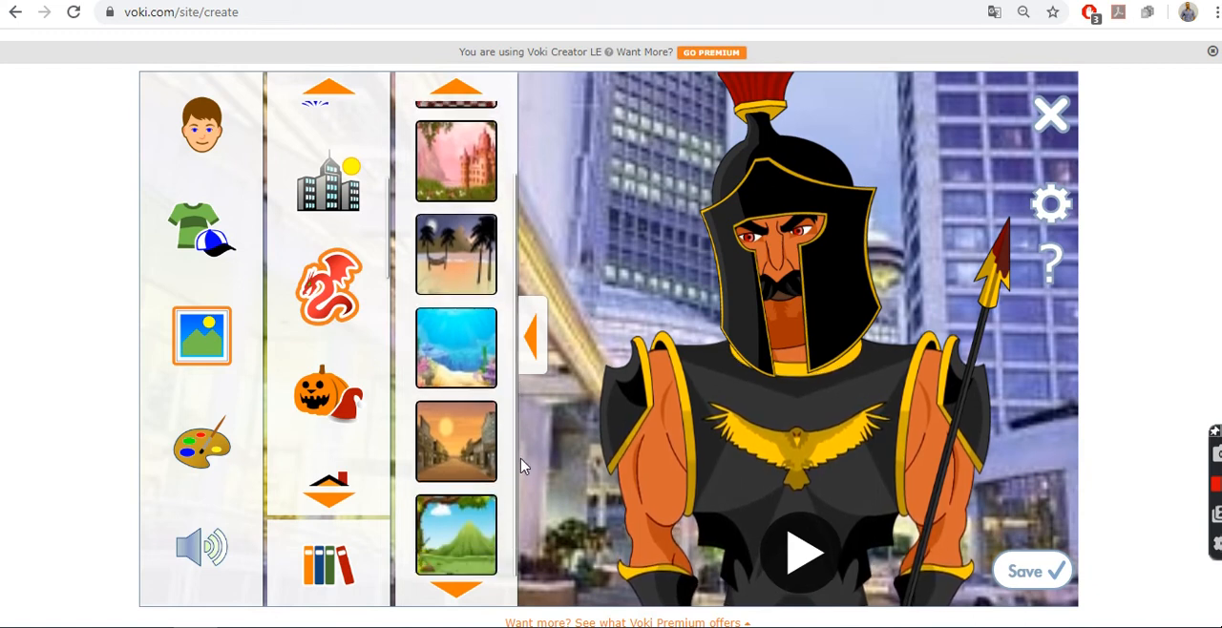
{"action": "left_click", "coordinate": [521, 466]}
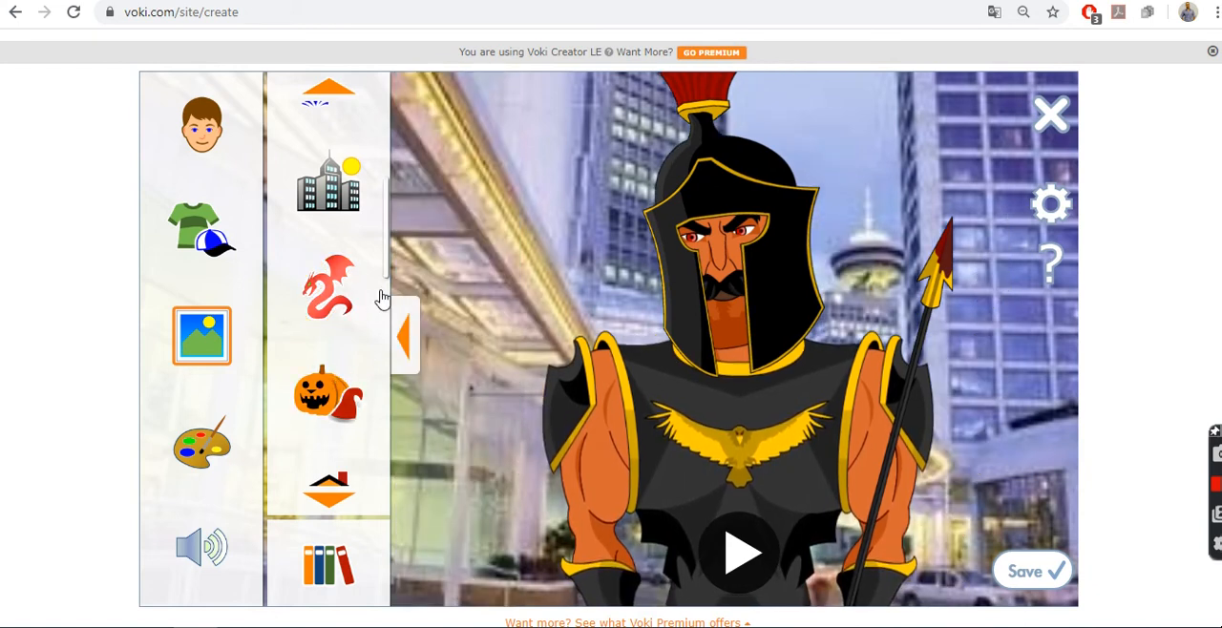
{"action": "left_click_drag", "start_coordinate": [384, 273], "coordinate": [380, 487]}
{"action": "left_click", "coordinate": [359, 462]}
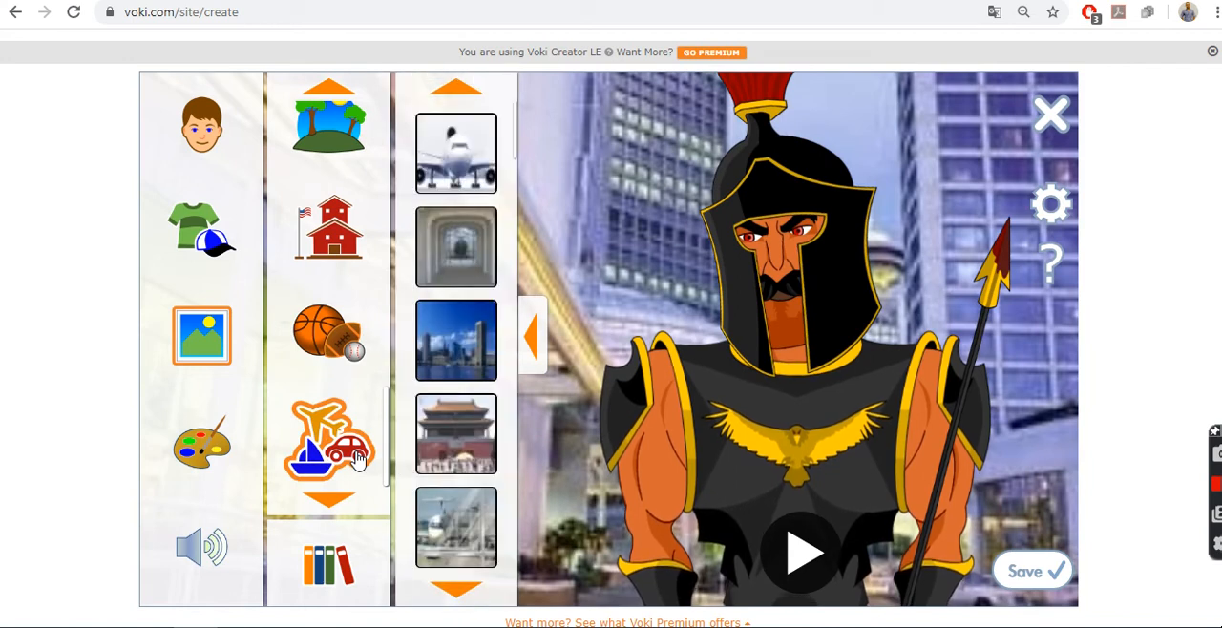
{"action": "left_click", "coordinate": [456, 454]}
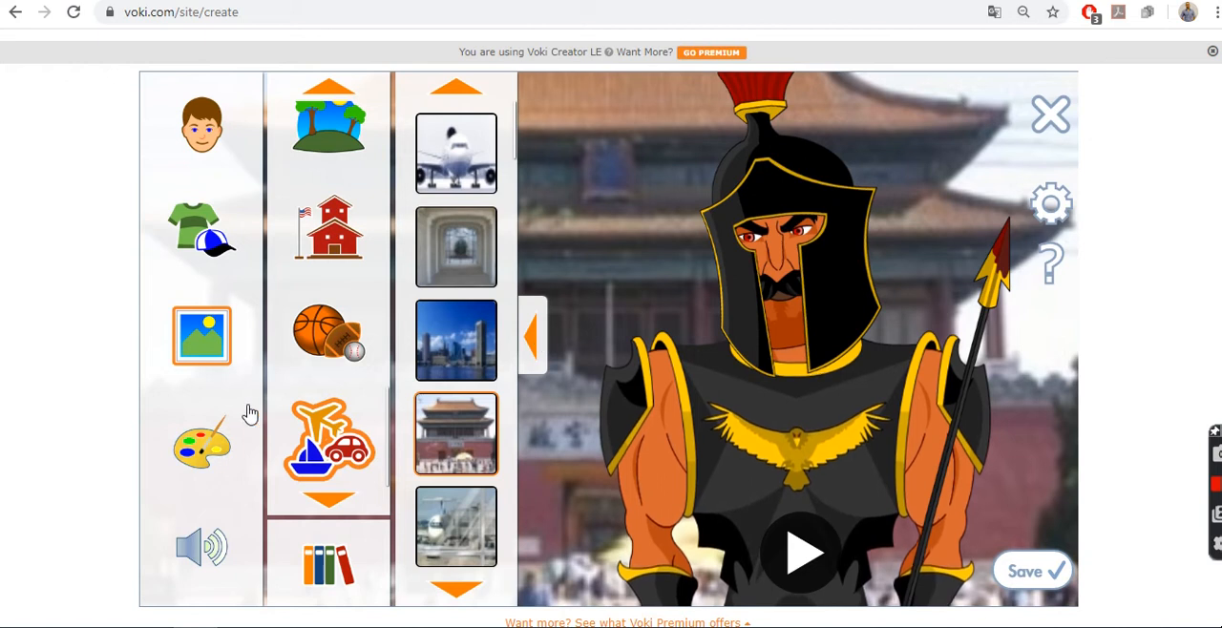
Step: Recolour Ares's lips to a bright, saturated red
{"action": "left_click", "coordinate": [202, 448]}
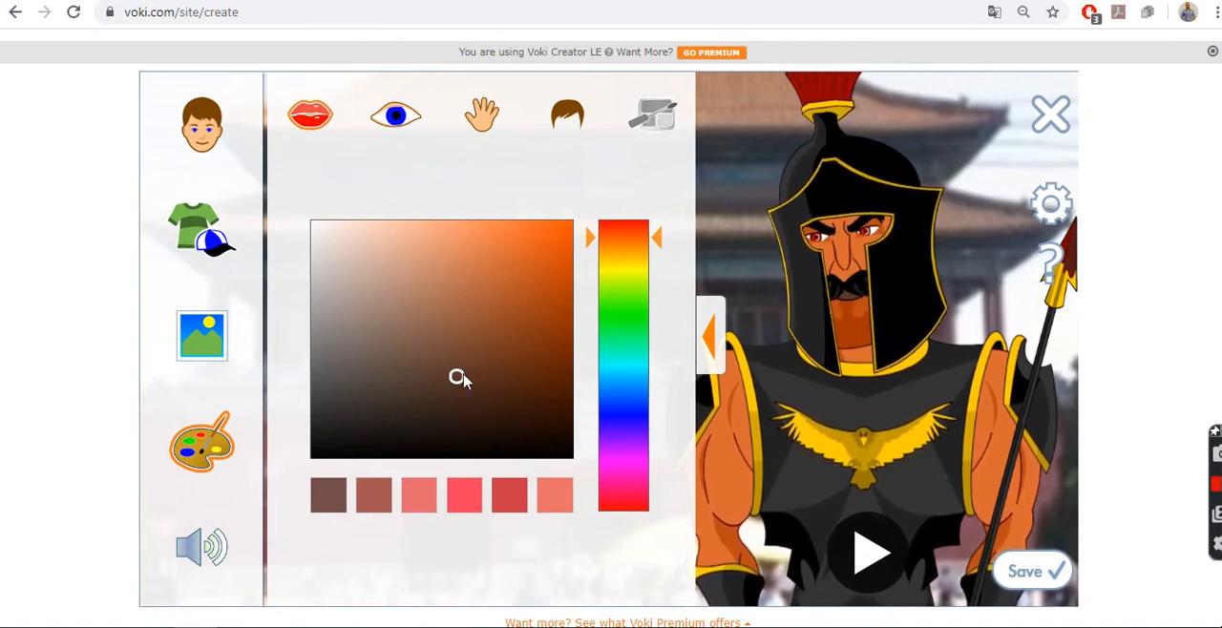
{"action": "mouse_move", "coordinate": [459, 381]}
{"action": "left_mouse_down"}
{"action": "mouse_move", "coordinate": [334, 462]}
{"action": "mouse_move", "coordinate": [406, 388]}
{"action": "mouse_move", "coordinate": [506, 325]}
{"action": "mouse_move", "coordinate": [565, 239]}
{"action": "mouse_move", "coordinate": [340, 249]}
{"action": "mouse_move", "coordinate": [406, 279]}
{"action": "mouse_move", "coordinate": [500, 352]}
{"action": "mouse_move", "coordinate": [537, 412]}
{"action": "mouse_move", "coordinate": [496, 312]}
{"action": "mouse_move", "coordinate": [454, 305]}
{"action": "left_mouse_up"}
{"action": "mouse_move", "coordinate": [437, 349]}
{"action": "left_mouse_down"}
{"action": "mouse_move", "coordinate": [506, 337]}
{"action": "mouse_move", "coordinate": [486, 283]}
{"action": "mouse_move", "coordinate": [484, 319]}
{"action": "mouse_move", "coordinate": [504, 289]}
{"action": "mouse_move", "coordinate": [468, 324]}
{"action": "left_mouse_up"}
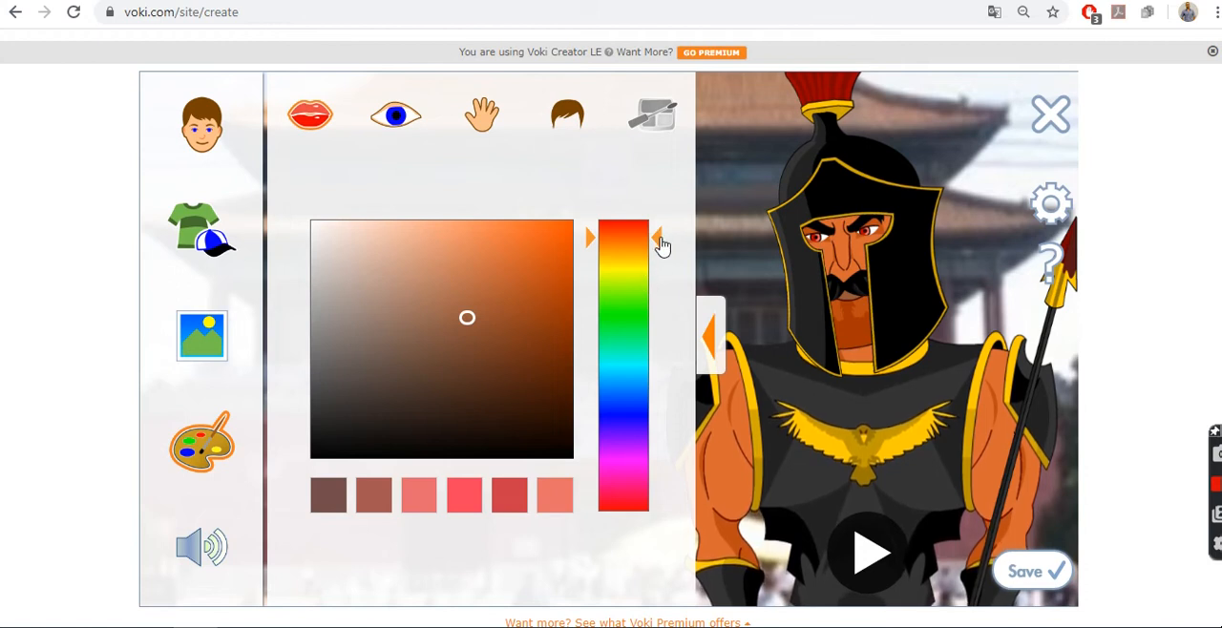
{"action": "mouse_move", "coordinate": [661, 246]}
{"action": "left_mouse_down"}
{"action": "mouse_move", "coordinate": [677, 322]}
{"action": "mouse_move", "coordinate": [663, 474]}
{"action": "mouse_move", "coordinate": [635, 398]}
{"action": "mouse_move", "coordinate": [639, 249]}
{"action": "mouse_move", "coordinate": [649, 417]}
{"action": "mouse_move", "coordinate": [645, 232]}
{"action": "left_mouse_up"}
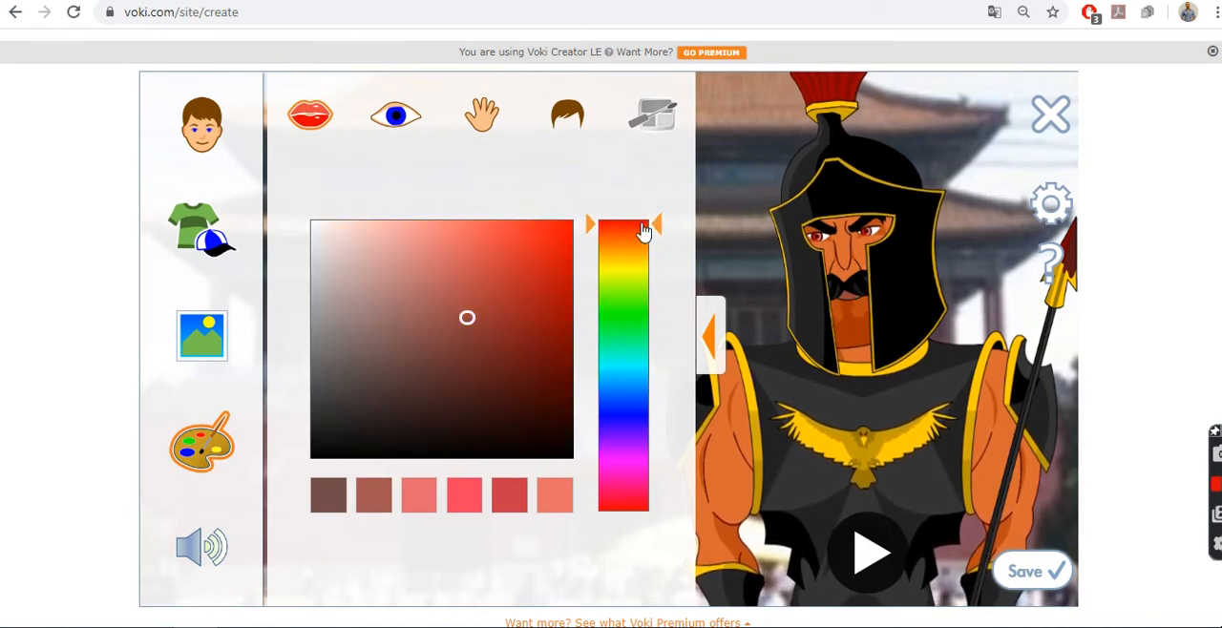
{"action": "left_click_drag", "start_coordinate": [467, 321], "coordinate": [541, 261]}
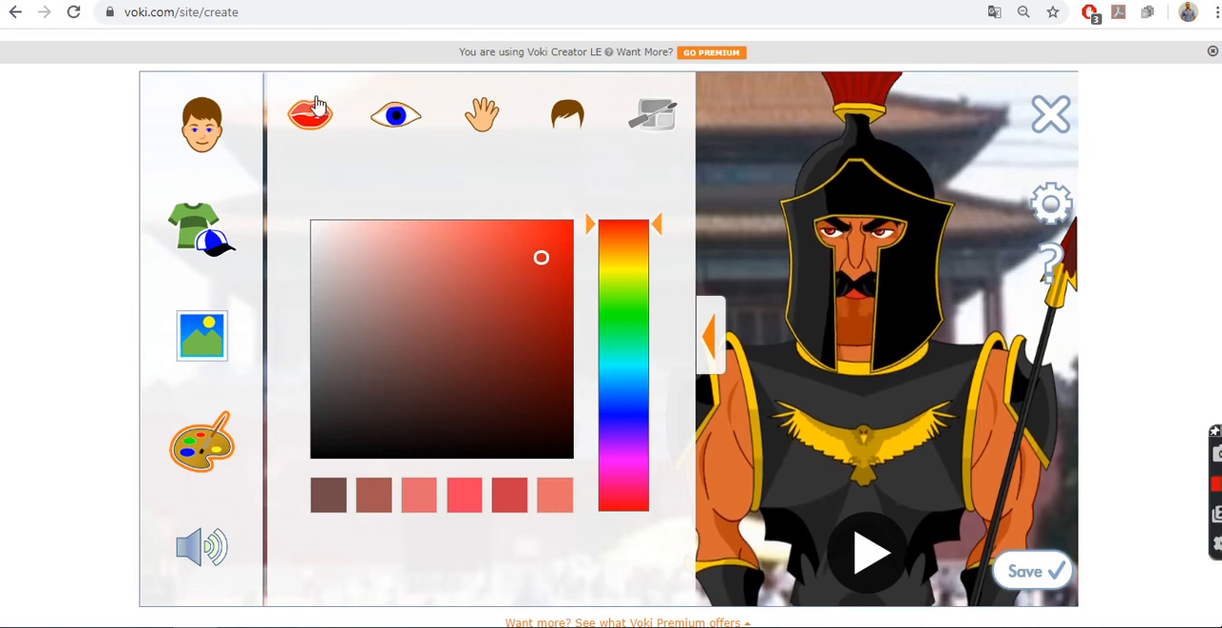
Step: Recolour Ares's eyes to a bright turquoise
{"action": "left_click", "coordinate": [397, 121]}
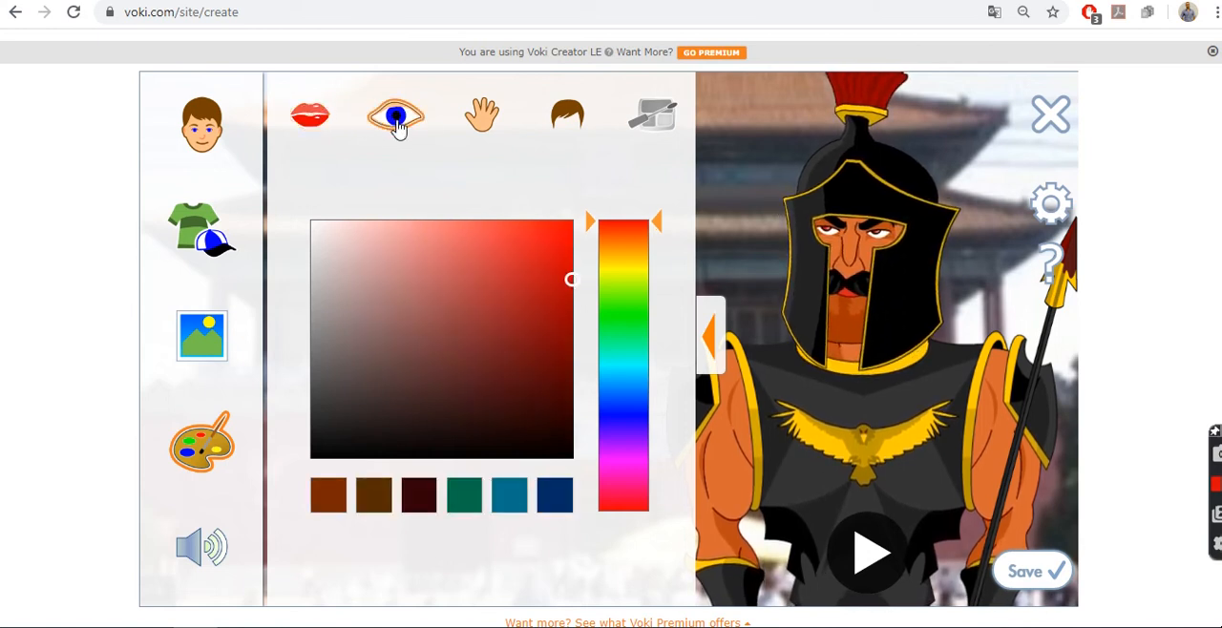
{"action": "left_click", "coordinate": [468, 297]}
{"action": "left_click", "coordinate": [413, 372]}
{"action": "left_click_drag", "start_coordinate": [458, 311], "coordinate": [546, 242]}
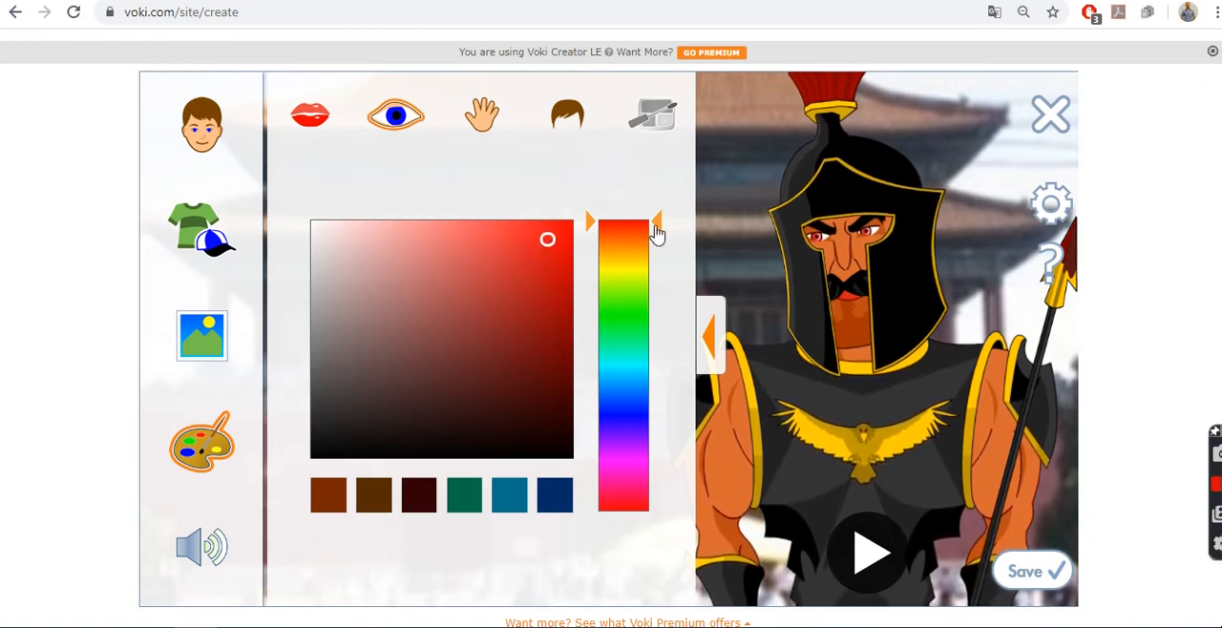
{"action": "left_click_drag", "start_coordinate": [655, 221], "coordinate": [638, 367]}
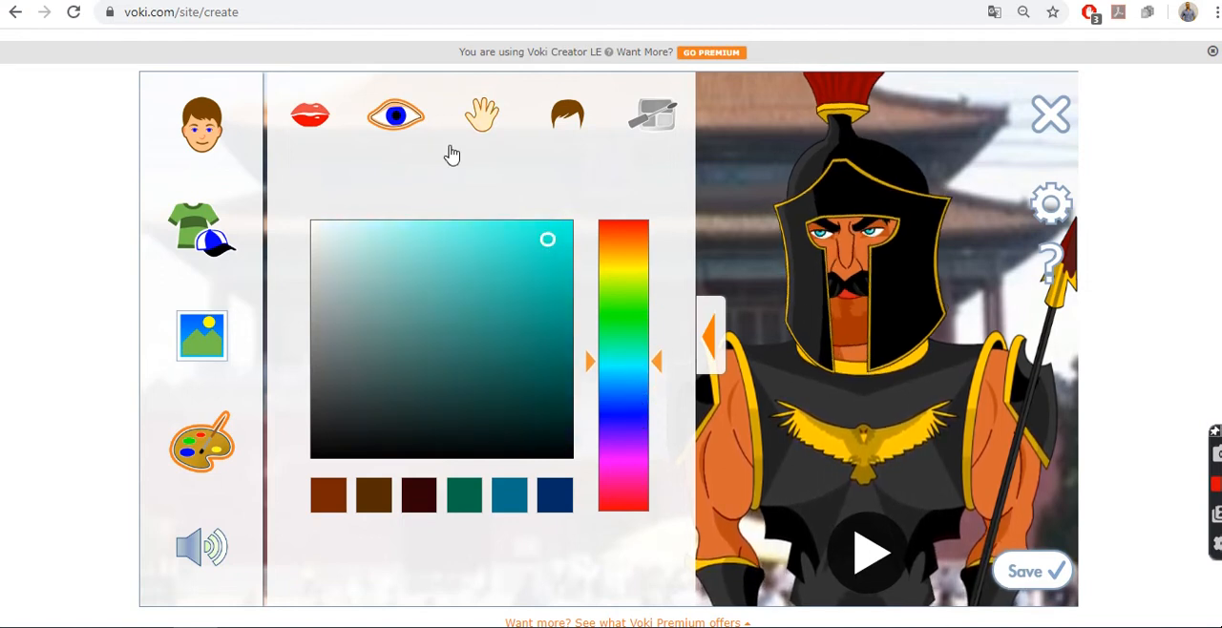
Step: Change Ares's skin to a muted brown tone and his hair to a reddish brown
{"action": "left_click", "coordinate": [481, 114]}
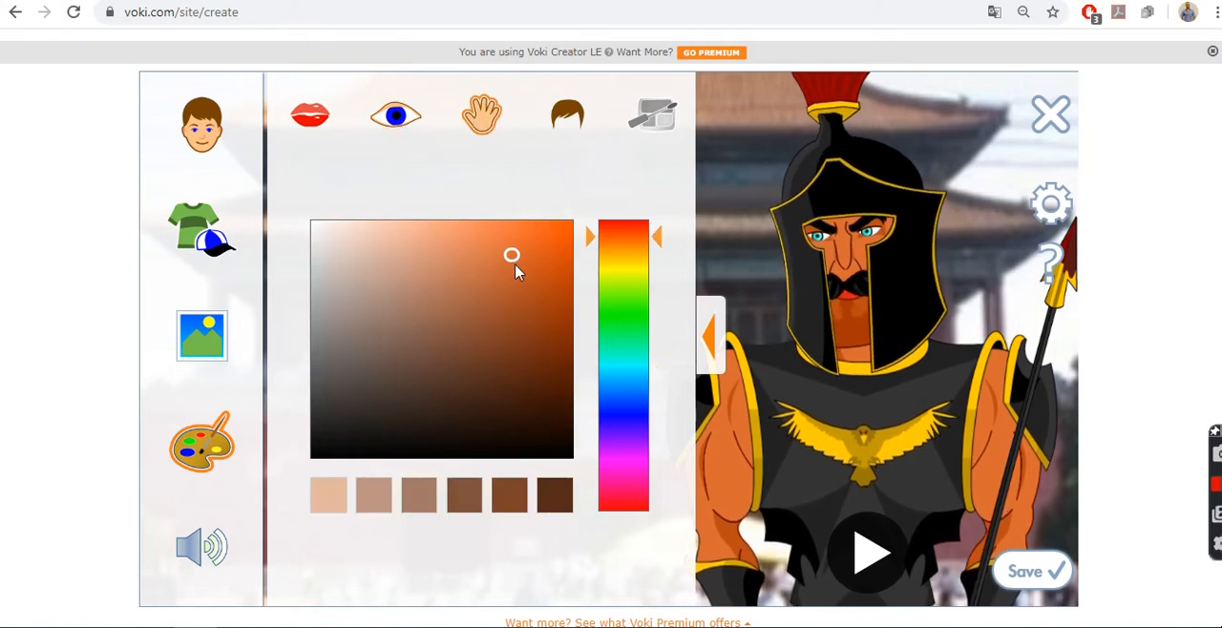
{"action": "left_click_drag", "start_coordinate": [506, 267], "coordinate": [453, 293]}
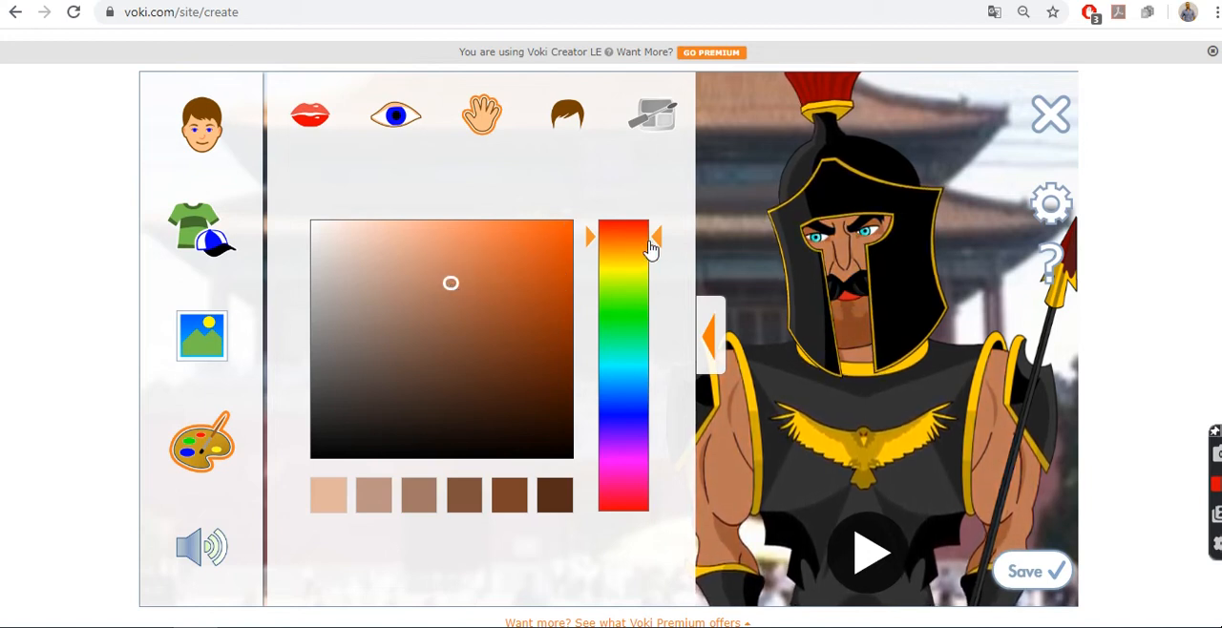
{"action": "left_click", "coordinate": [573, 134]}
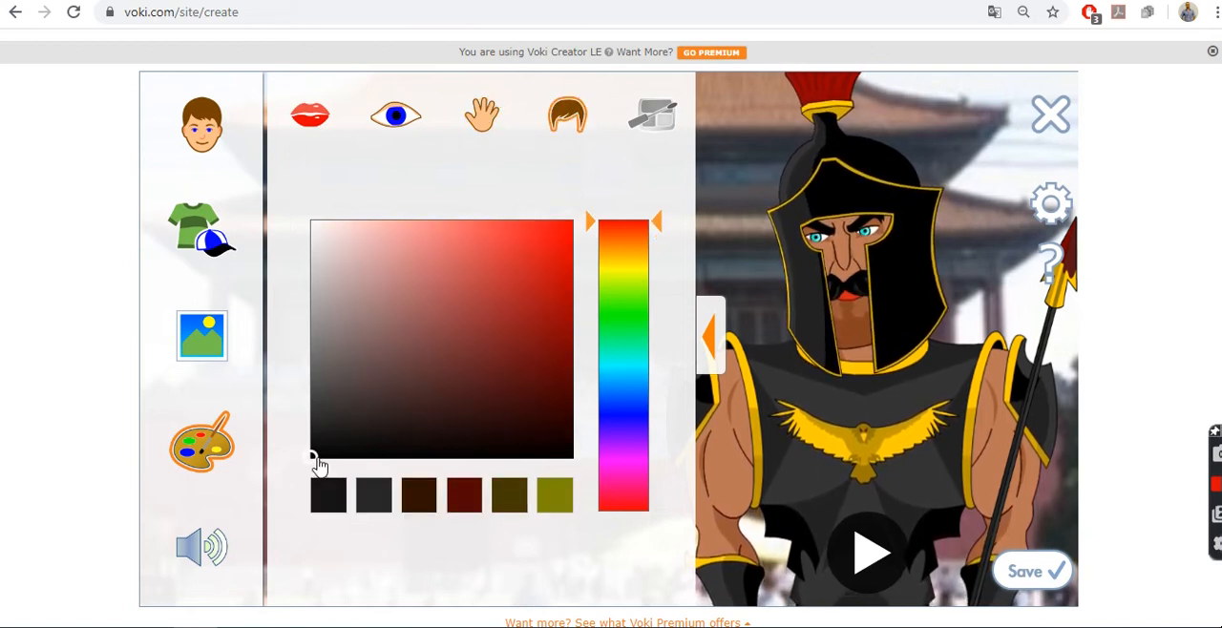
{"action": "left_click_drag", "start_coordinate": [363, 333], "coordinate": [555, 290]}
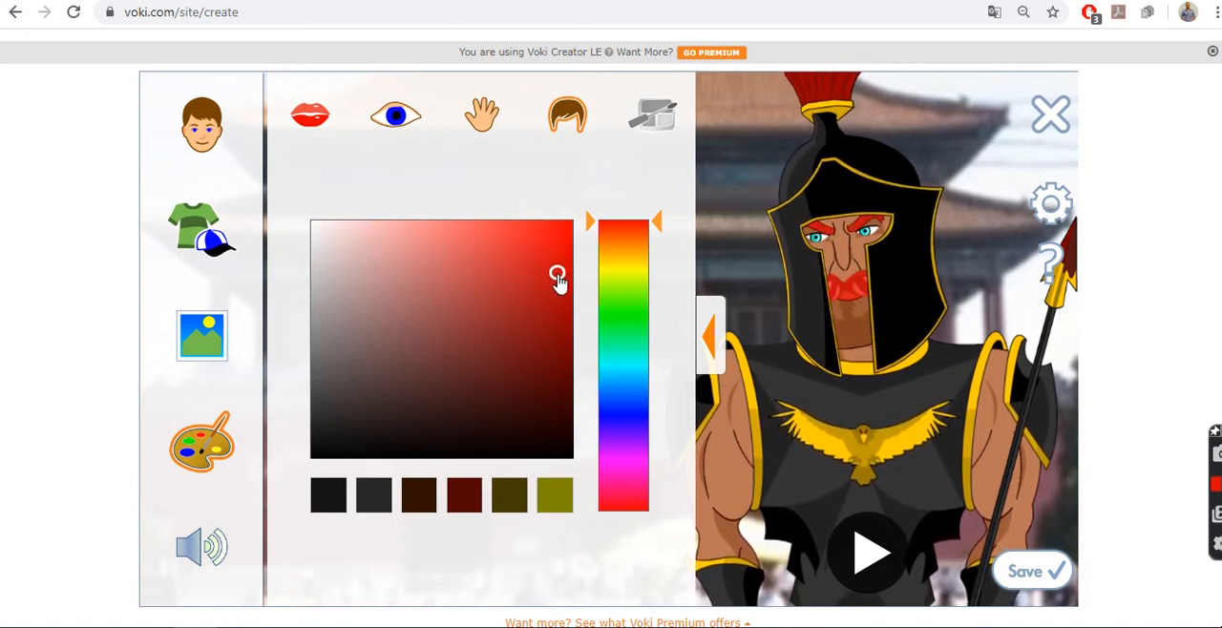
{"action": "mouse_move", "coordinate": [659, 229]}
{"action": "left_mouse_down"}
{"action": "mouse_move", "coordinate": [655, 292]}
{"action": "mouse_move", "coordinate": [656, 220]}
{"action": "mouse_move", "coordinate": [659, 241]}
{"action": "left_mouse_up"}
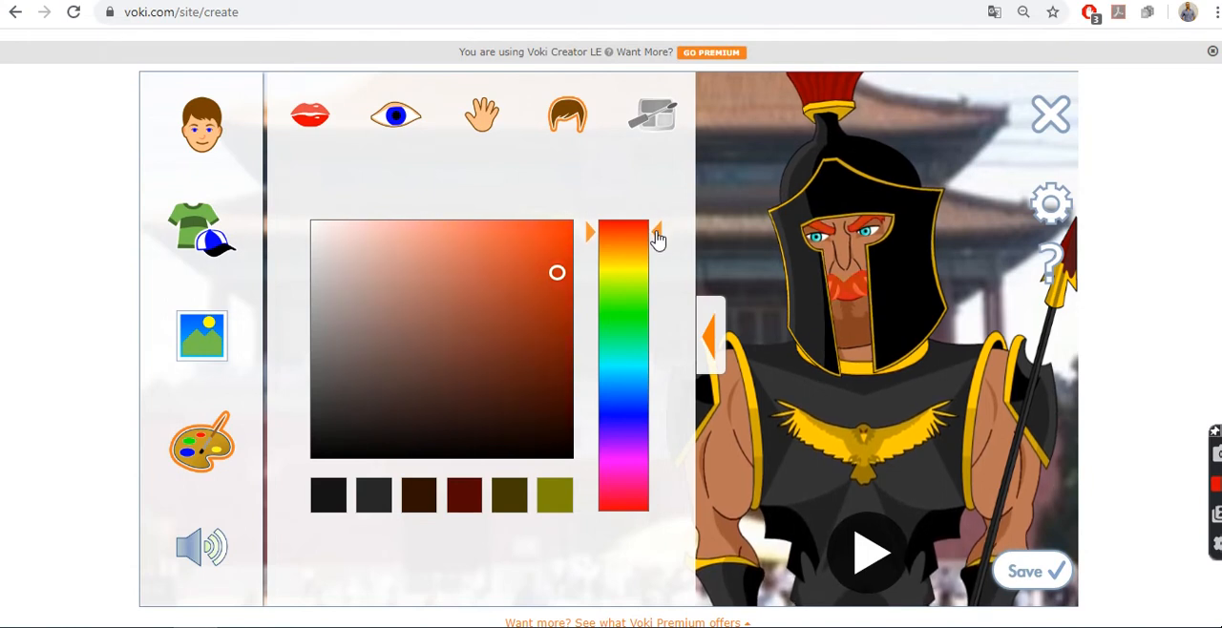
{"action": "left_click_drag", "start_coordinate": [557, 273], "coordinate": [530, 341]}
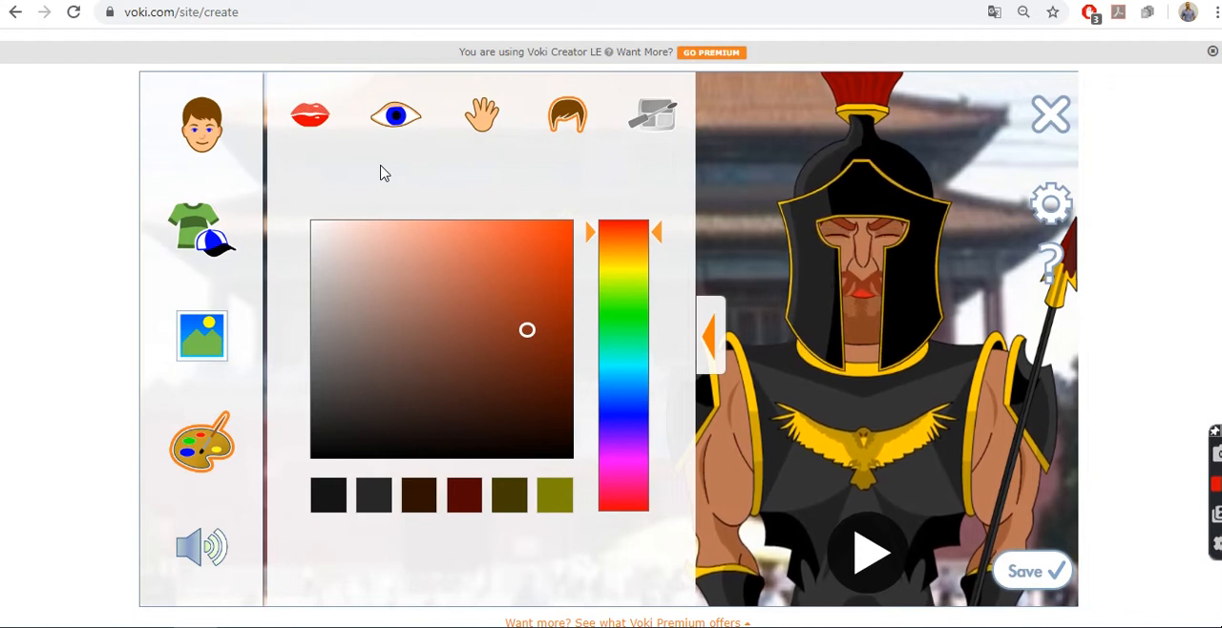
Step: Enter the text-to-speech message "hello guys" for Ares to speak
{"action": "left_click", "coordinate": [192, 557]}
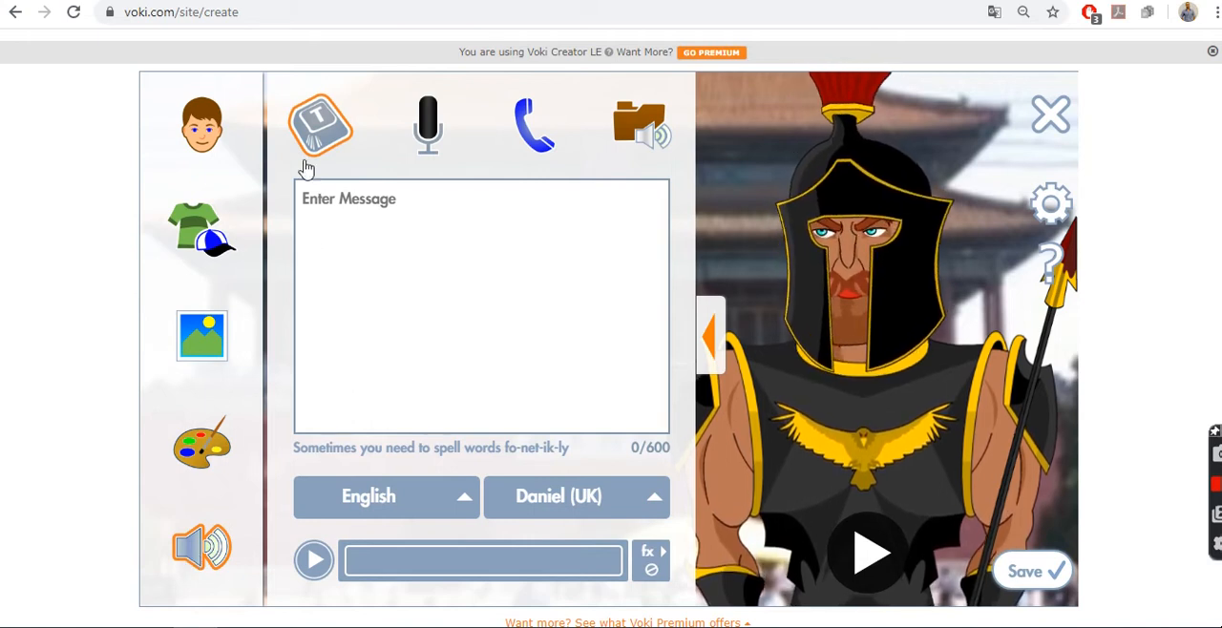
{"action": "left_click", "coordinate": [351, 207]}
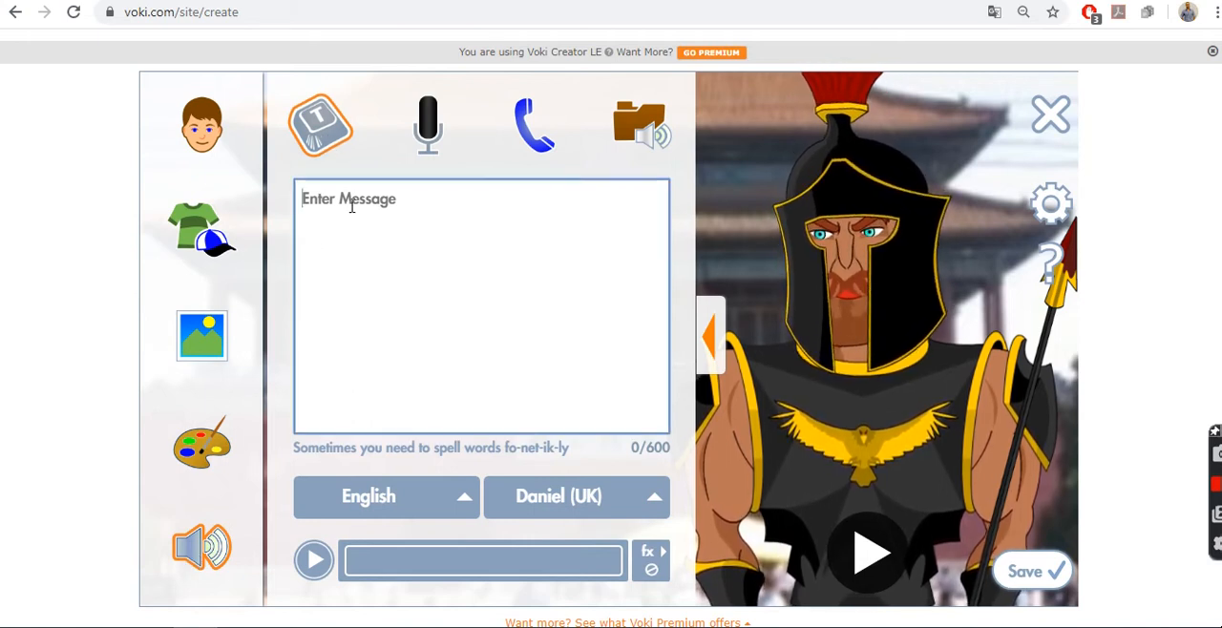
{"action": "type", "text": "hello guys"}
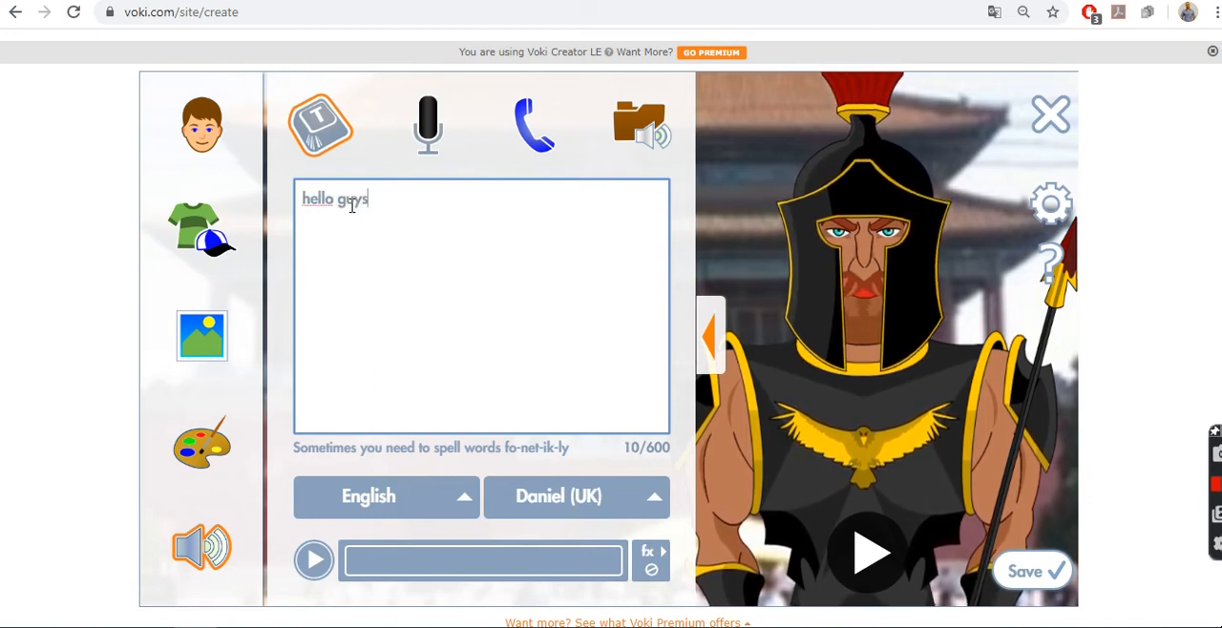
Step: Select English with the Daniel (UK) voice and play the message
{"action": "left_click", "coordinate": [457, 507]}
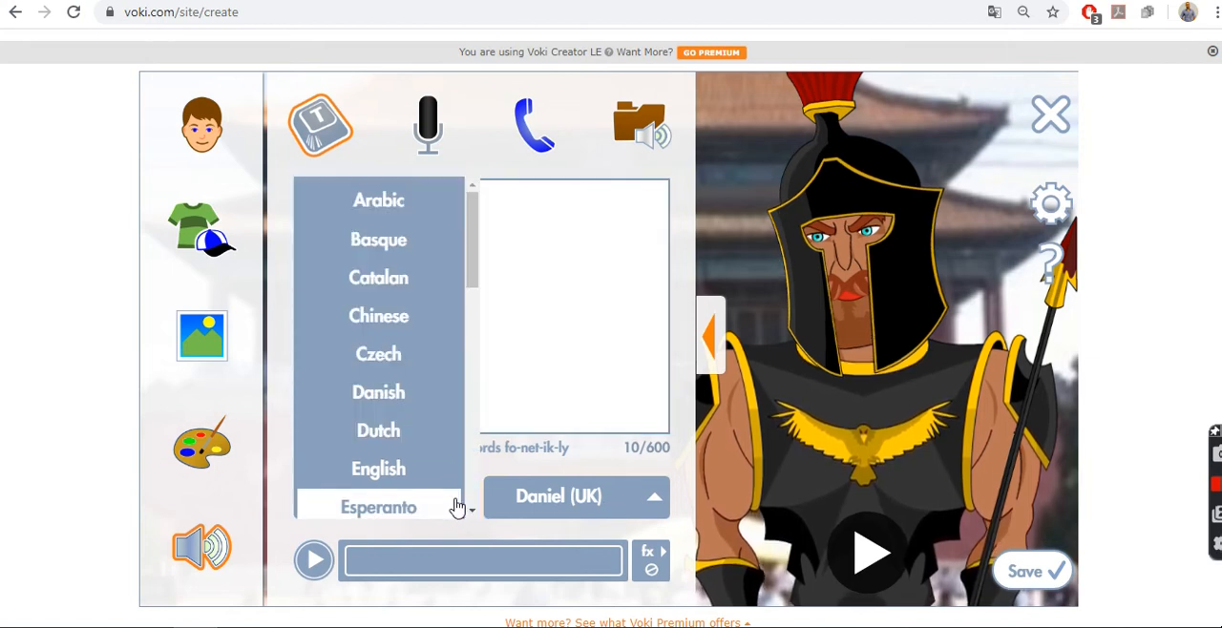
{"action": "left_click", "coordinate": [417, 464]}
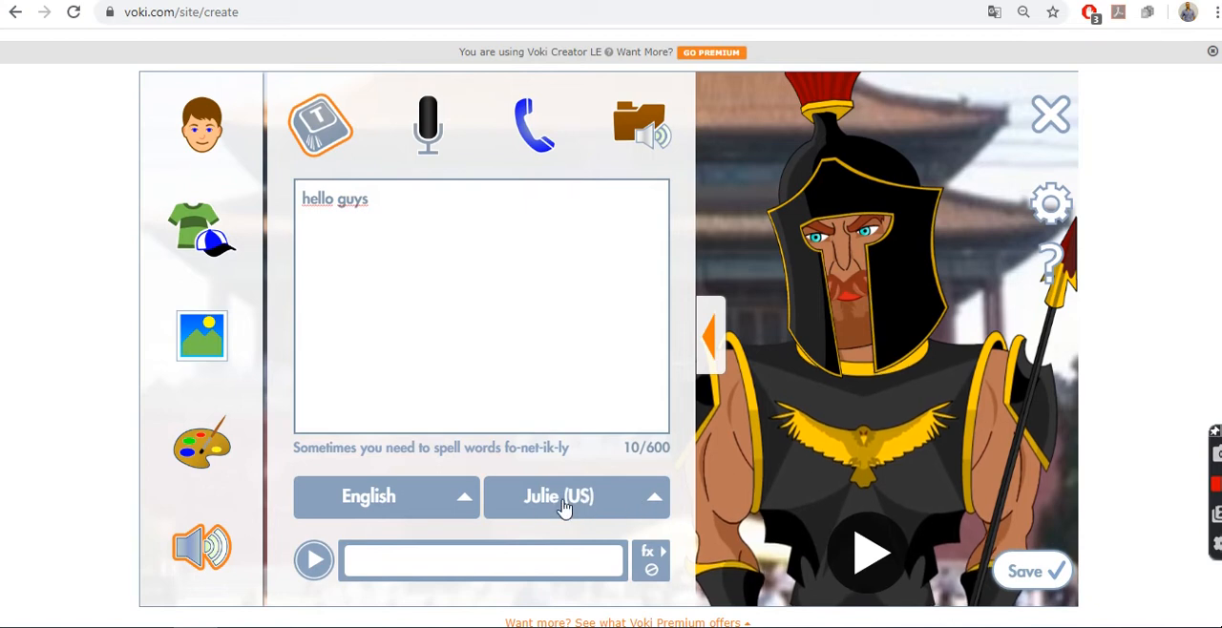
{"action": "left_click", "coordinate": [657, 500]}
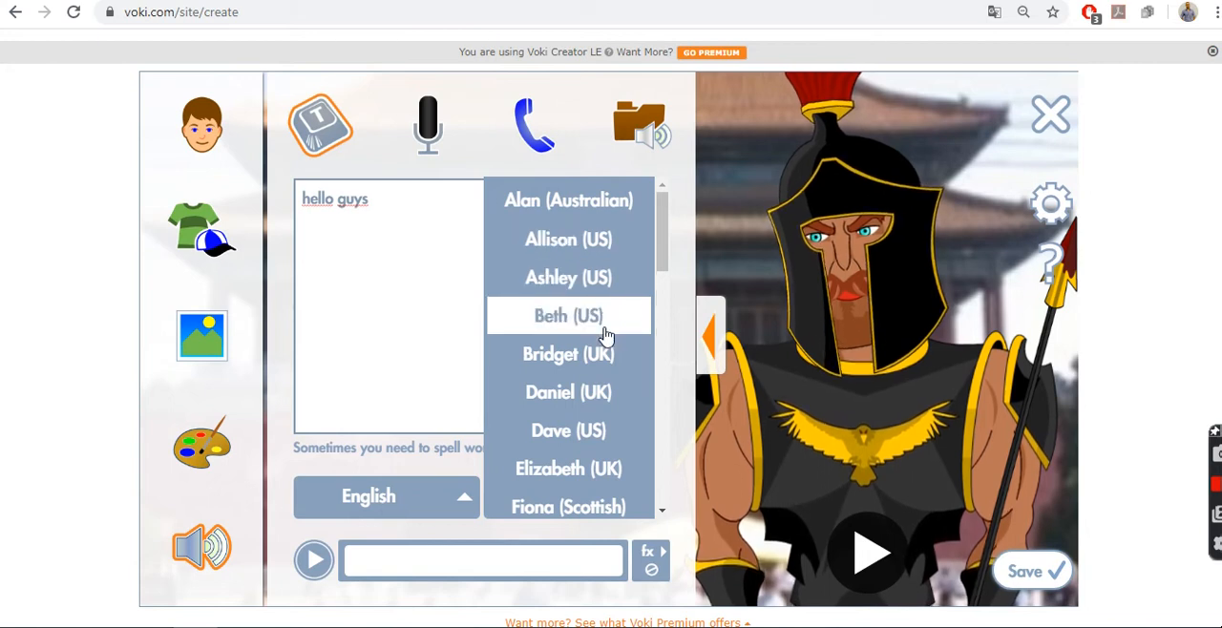
{"action": "left_click", "coordinate": [601, 394]}
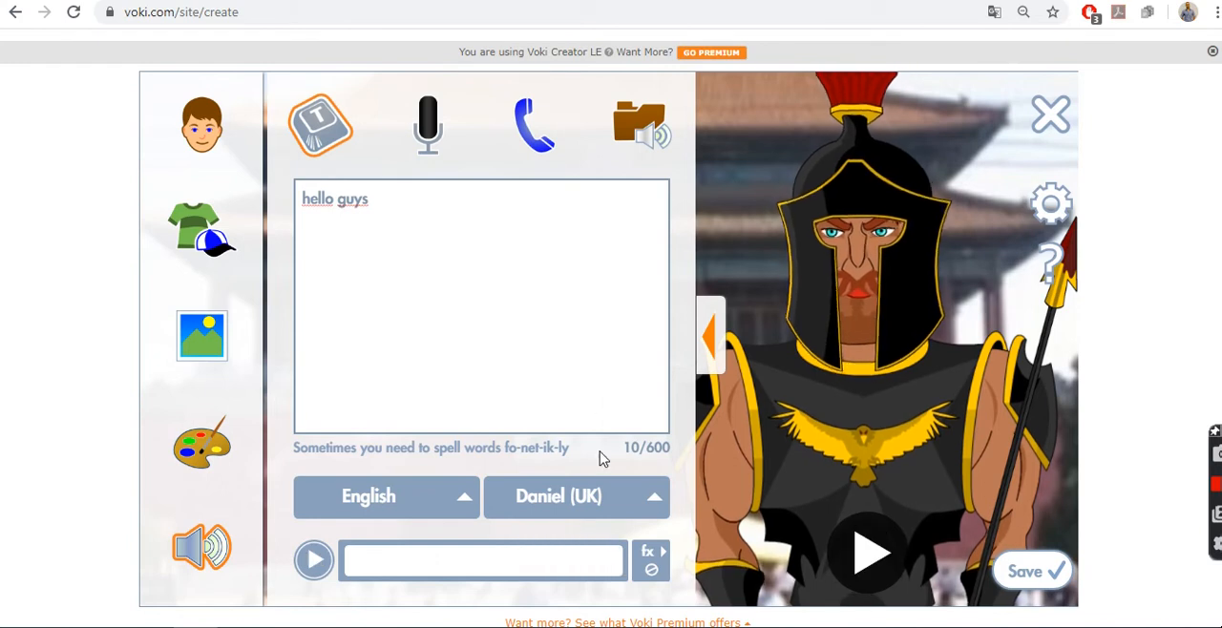
{"action": "left_click", "coordinate": [308, 570]}
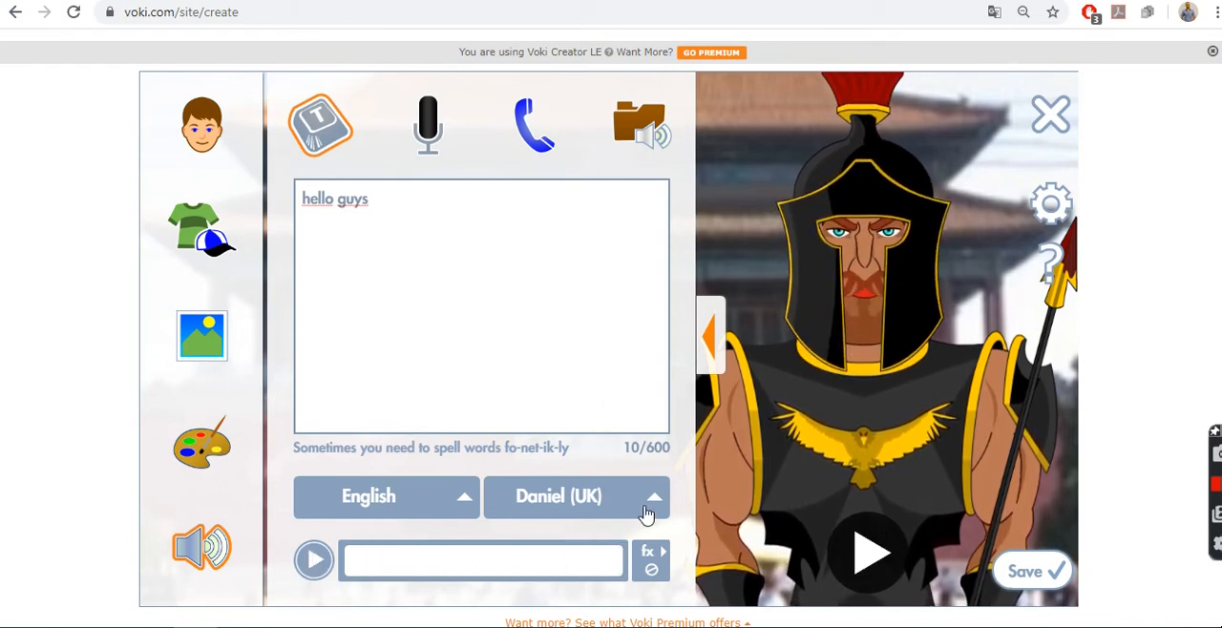
Step: Try the Hugh (UK) voice for the message
{"action": "left_click", "coordinate": [646, 514]}
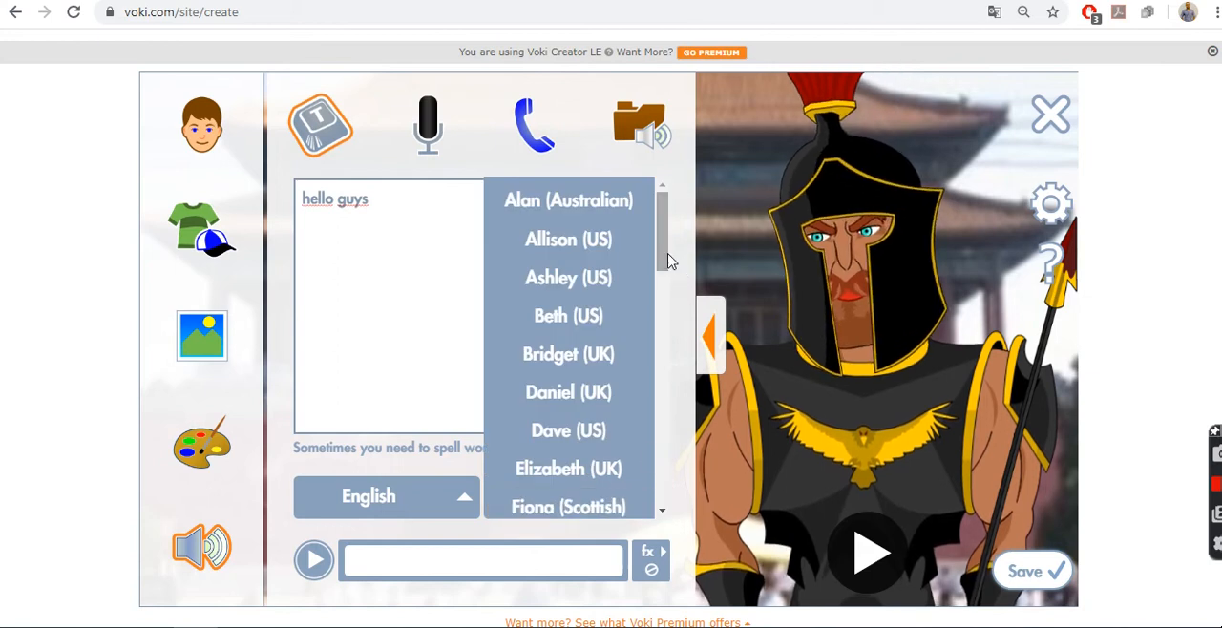
{"action": "scroll", "coordinate": [668, 271], "scroll_direction": "down", "scroll_amount": 1}
{"action": "scroll", "coordinate": [668, 271], "scroll_direction": "down", "scroll_amount": 5}
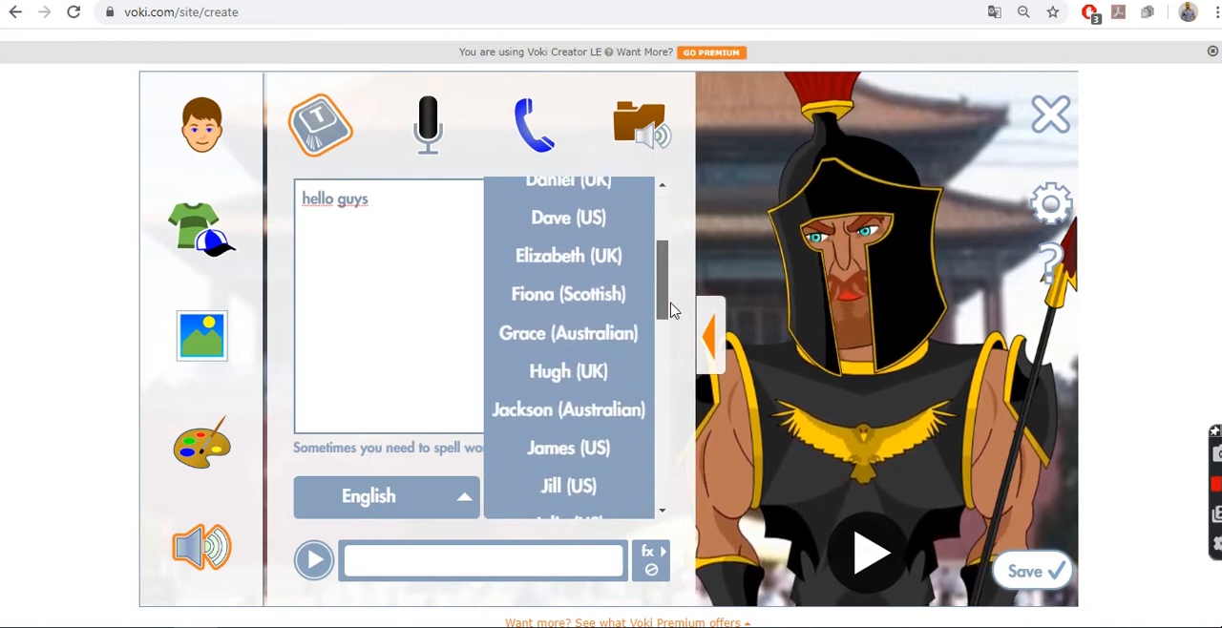
{"action": "left_click", "coordinate": [592, 362]}
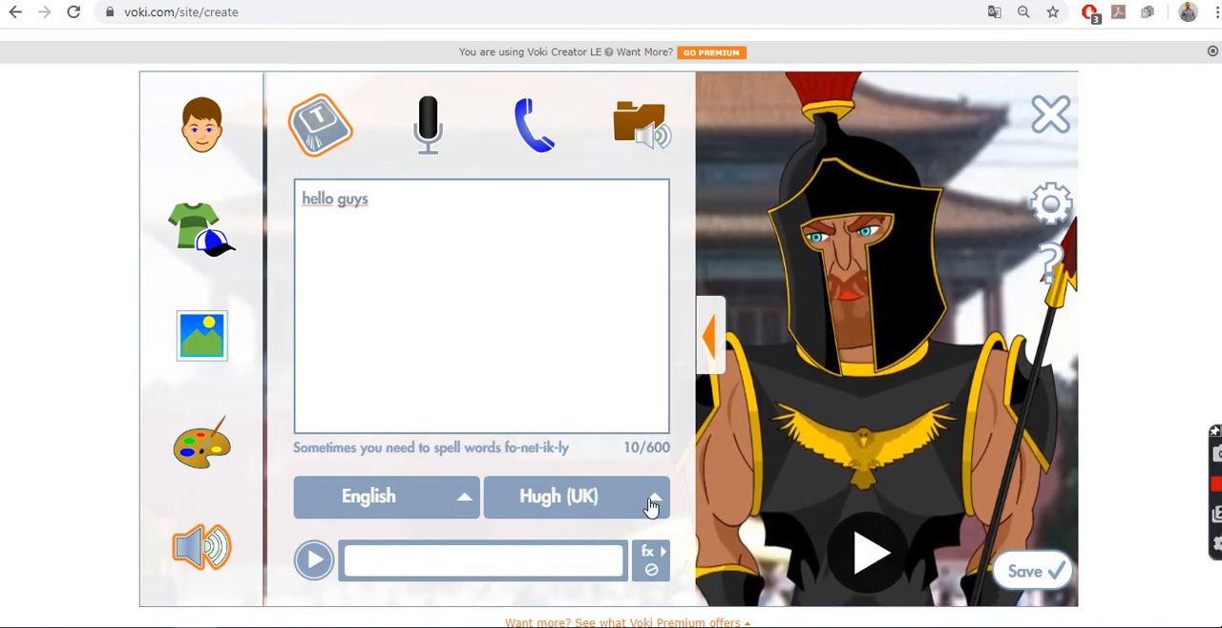
Step: Look through the remaining English voices and set the speaking voice to Simon (UK)
{"action": "left_click", "coordinate": [651, 502]}
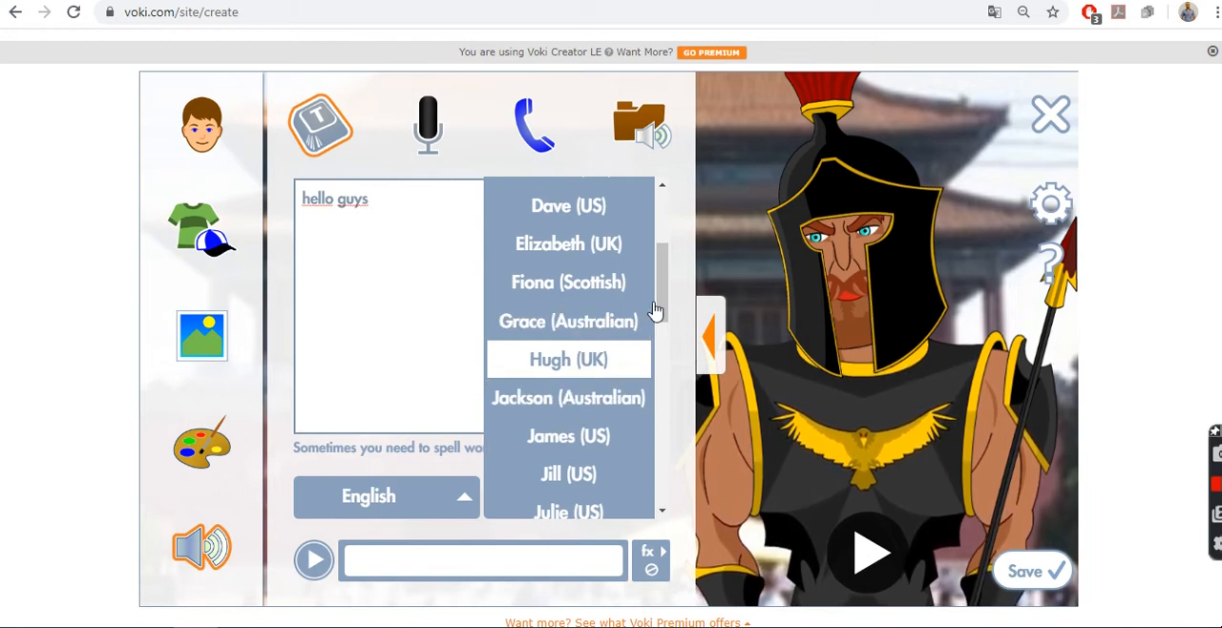
{"action": "left_click_drag", "start_coordinate": [660, 313], "coordinate": [647, 492]}
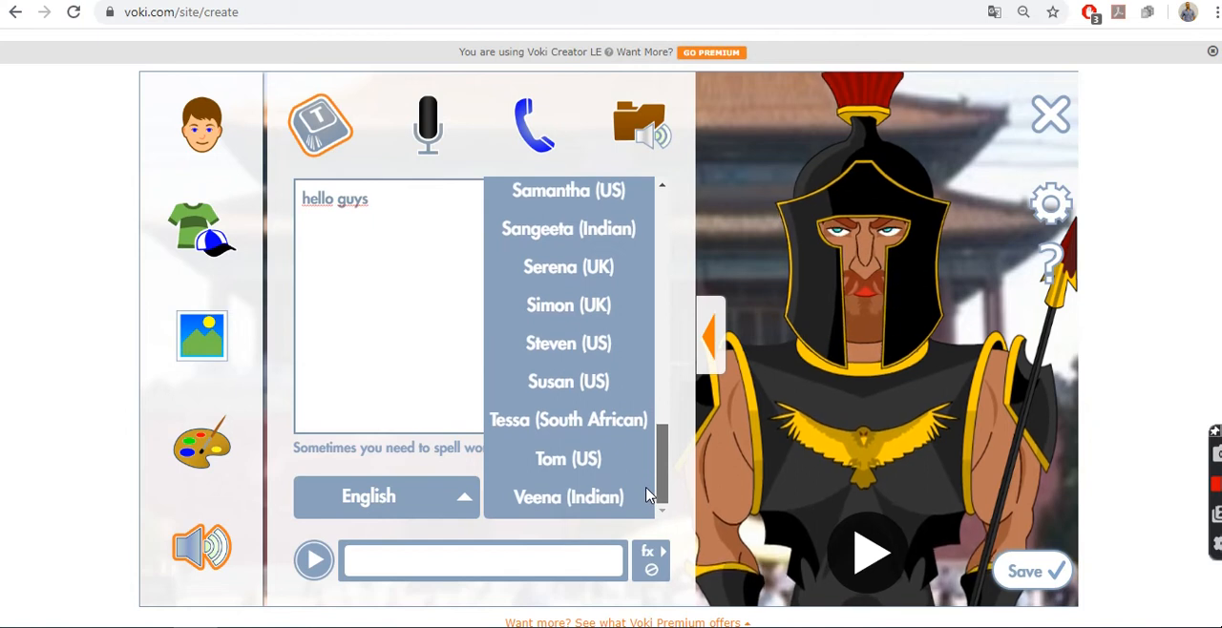
{"action": "scroll", "coordinate": [647, 493], "scroll_direction": "up", "scroll_amount": 3}
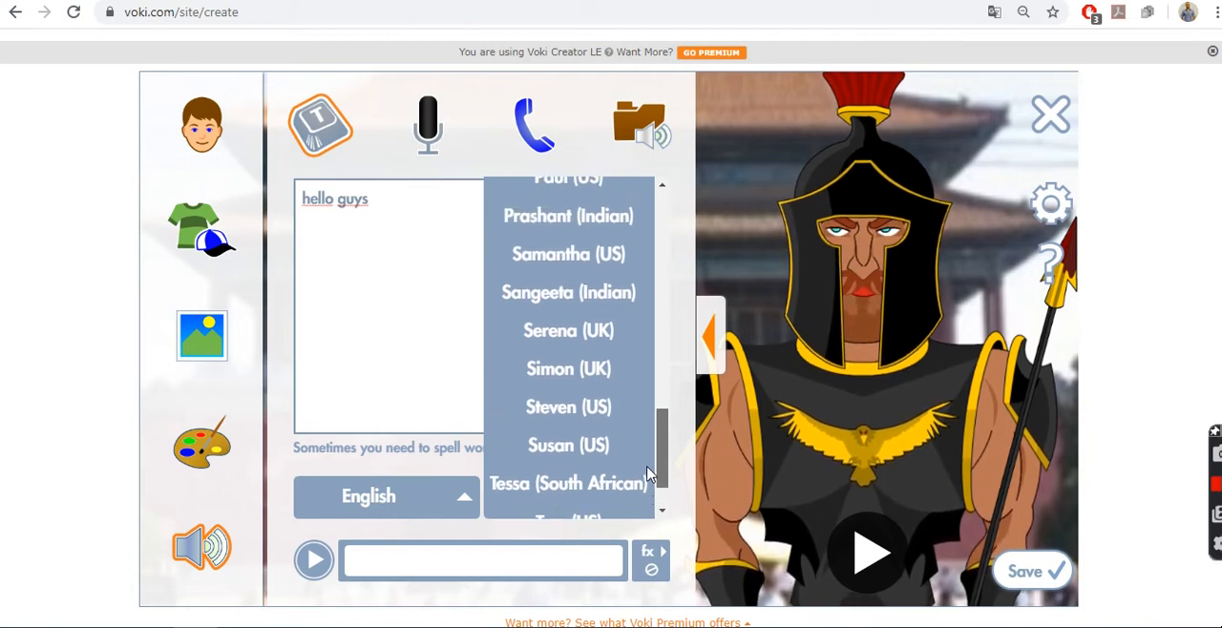
{"action": "left_click", "coordinate": [599, 417]}
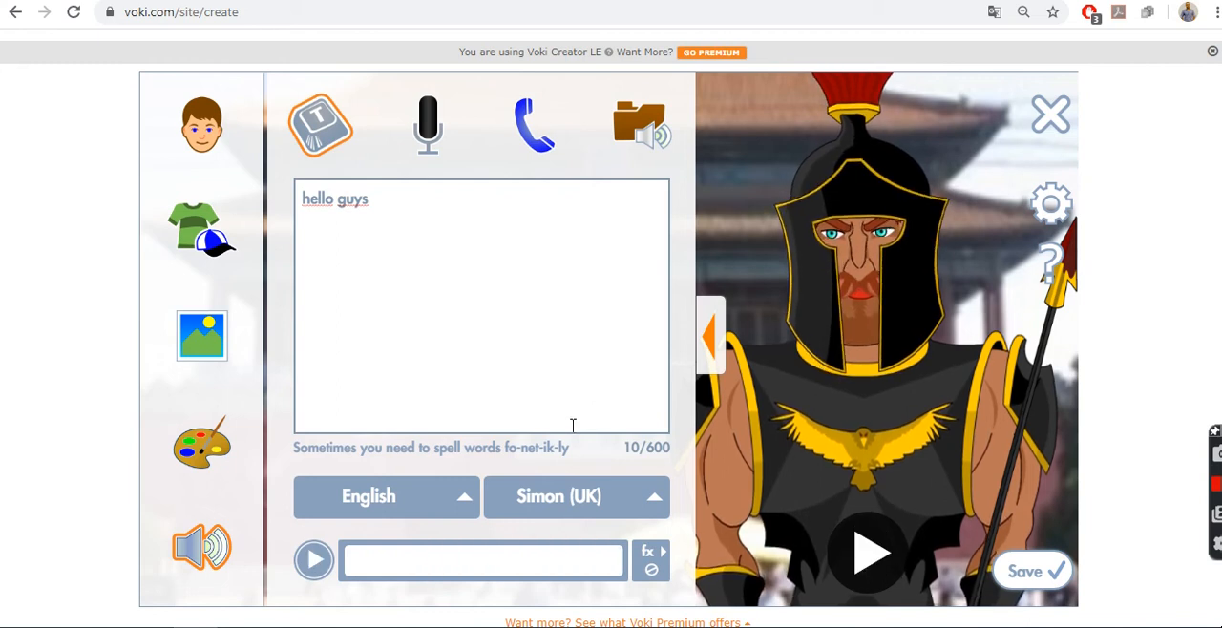
Step: Set the speaking voice for the "hello guys" message to Daniel (UK)
{"action": "left_click", "coordinate": [651, 500]}
{"action": "left_click_drag", "start_coordinate": [665, 465], "coordinate": [686, 266]}
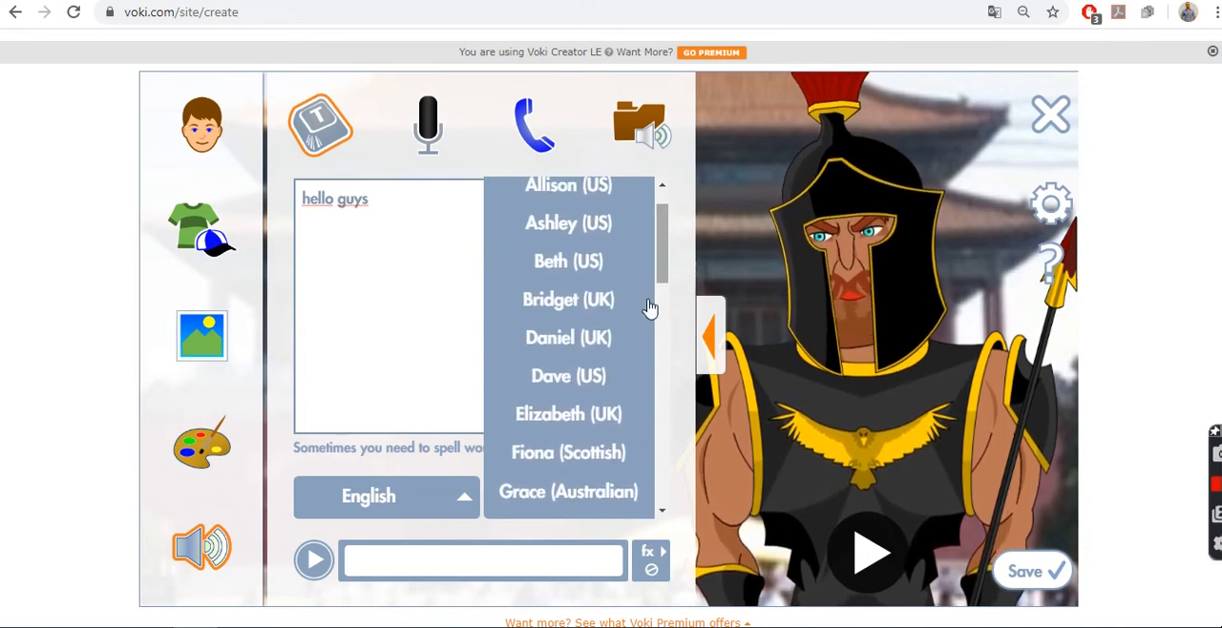
{"action": "left_click", "coordinate": [578, 356]}
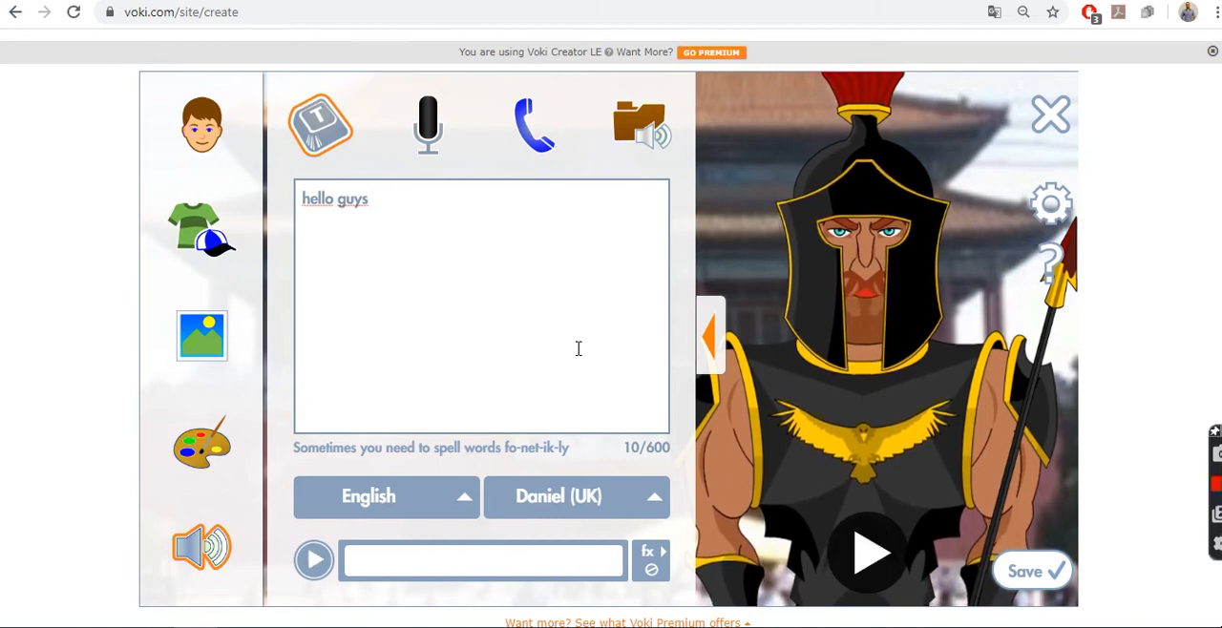
{"action": "left_click", "coordinate": [476, 220]}
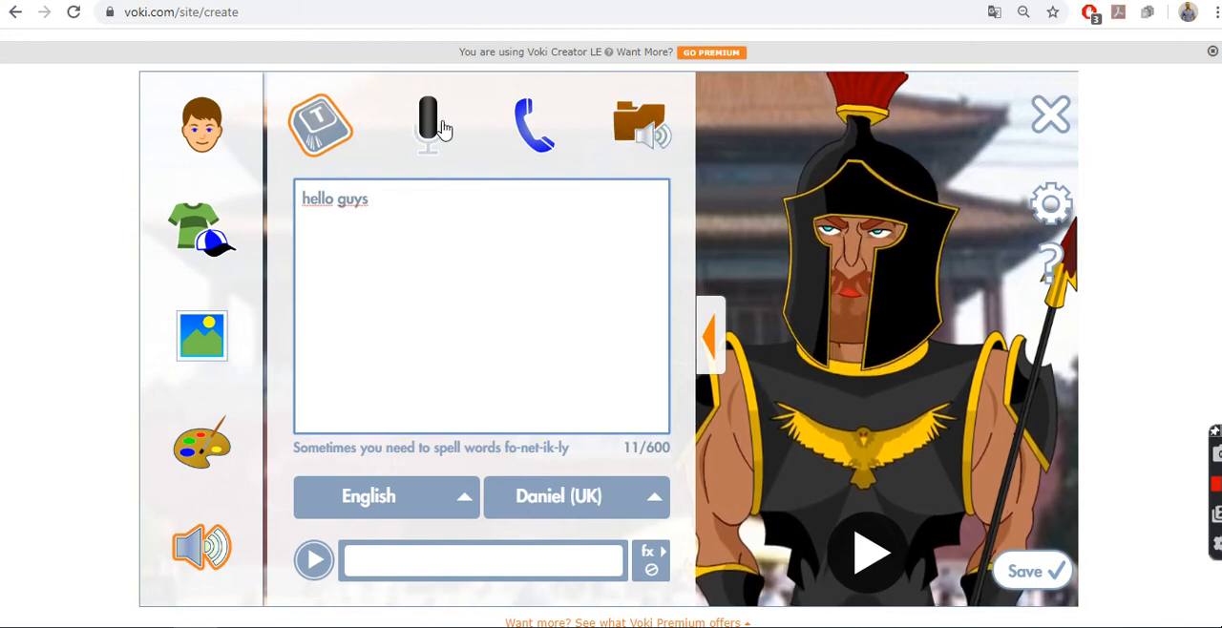
Step: Record a short spoken message for Ares with the microphone and play it back
{"action": "left_click", "coordinate": [430, 127]}
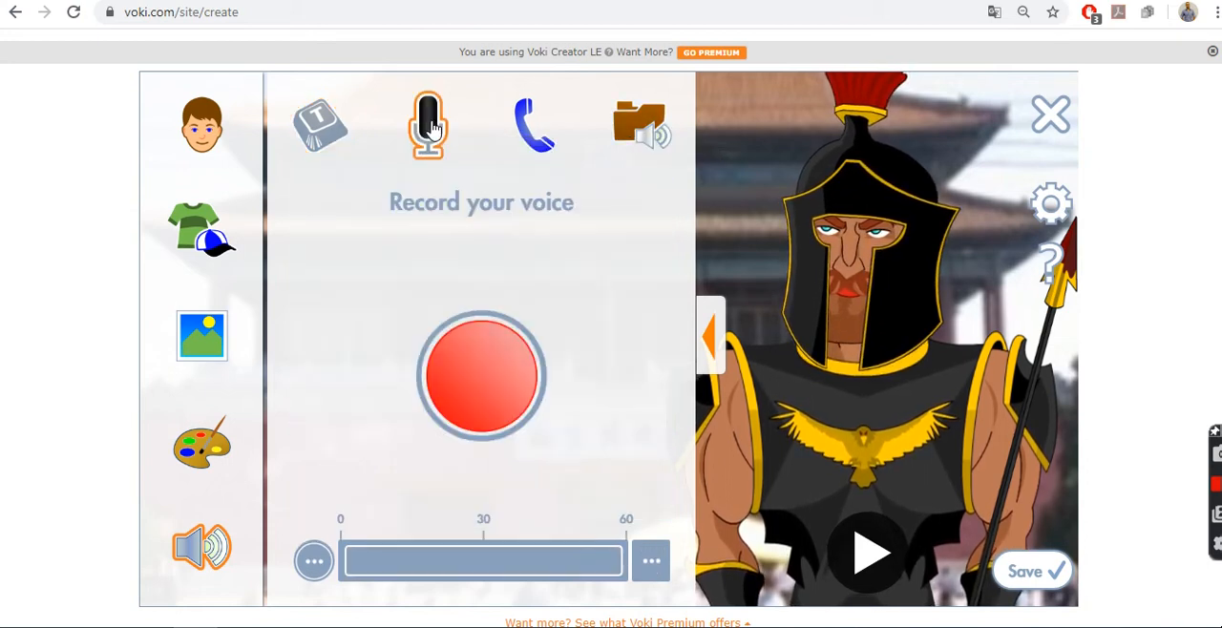
{"action": "left_click", "coordinate": [484, 388]}
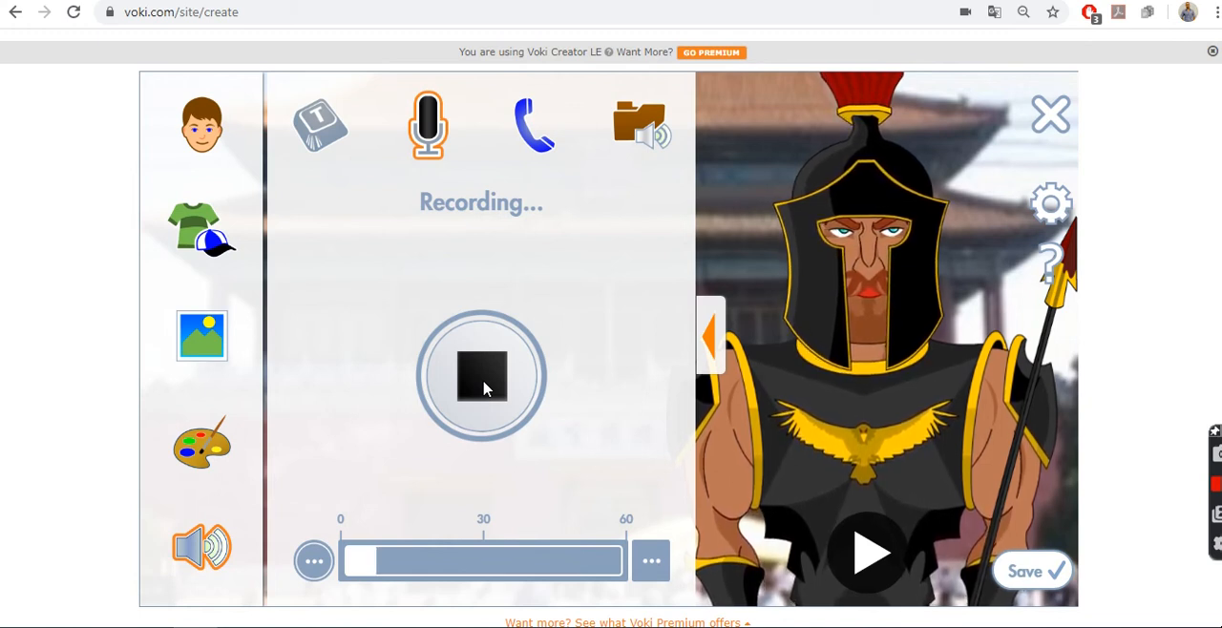
{"action": "left_click", "coordinate": [484, 387]}
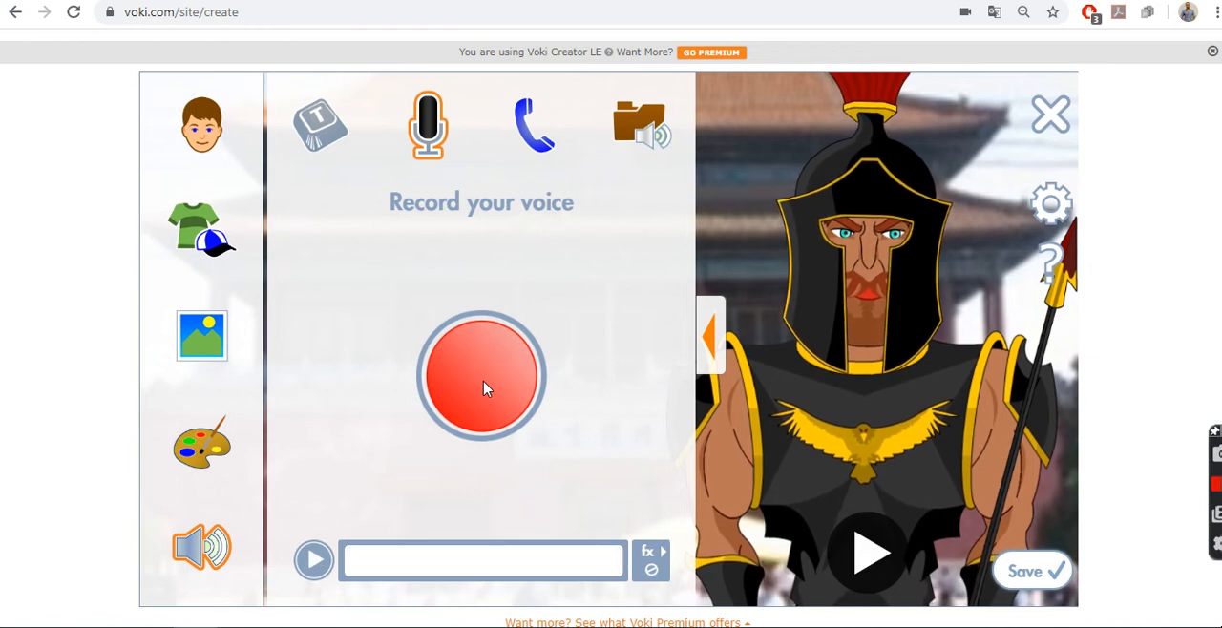
{"action": "left_click", "coordinate": [870, 553]}
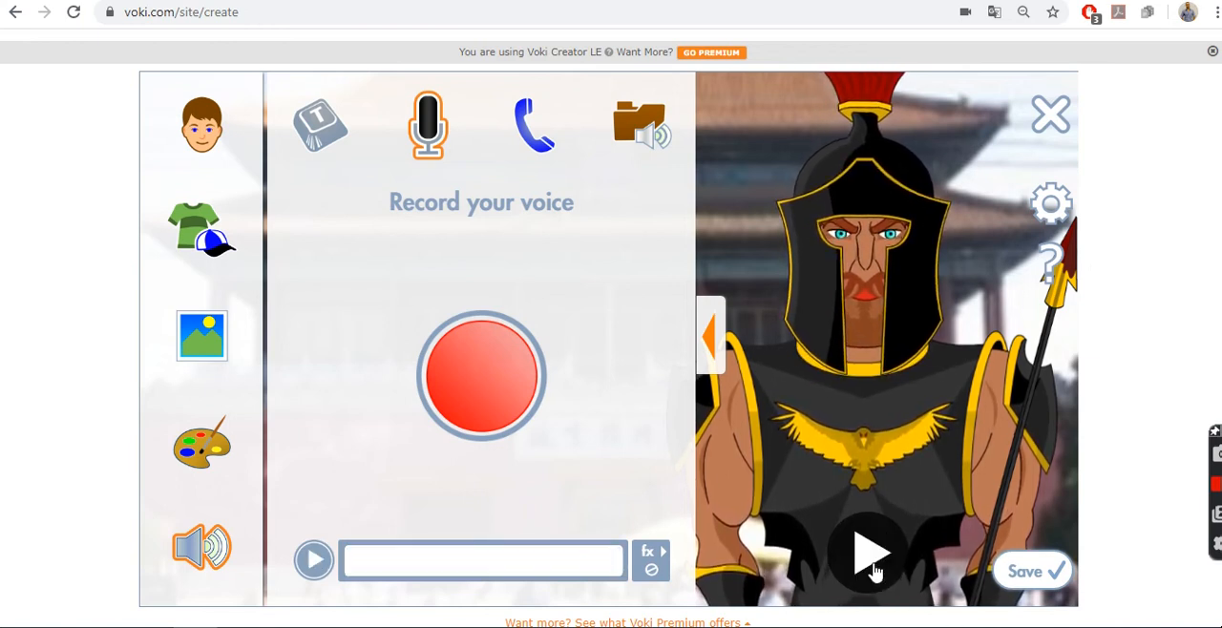
{"action": "left_click", "coordinate": [314, 562]}
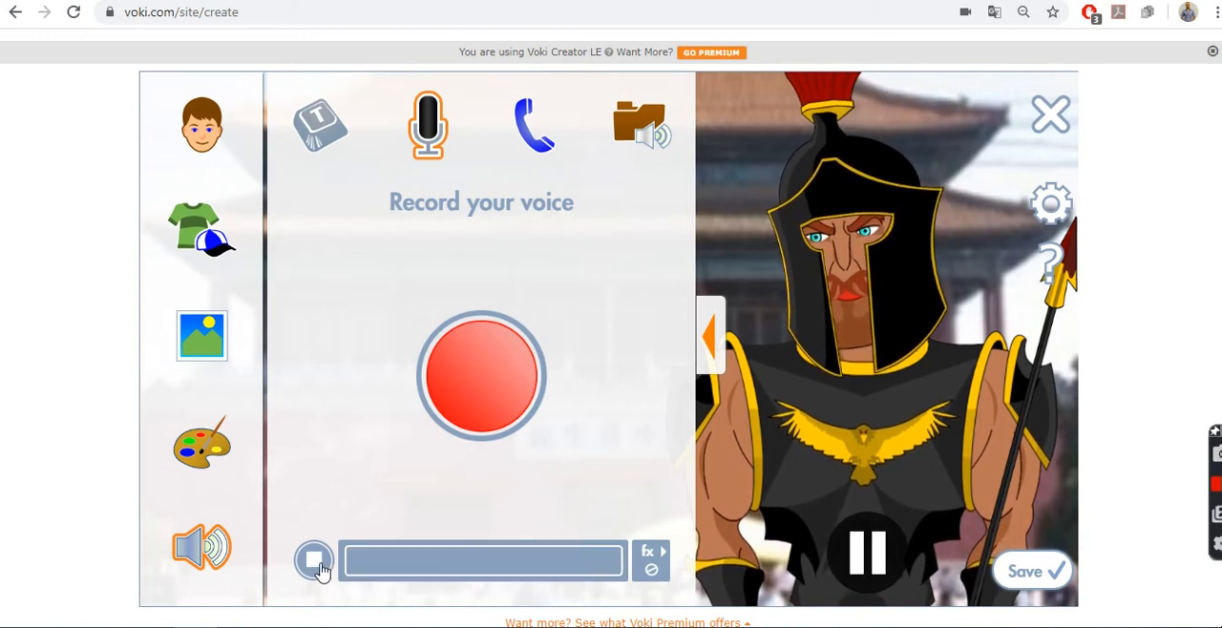
{"action": "left_click", "coordinate": [314, 562]}
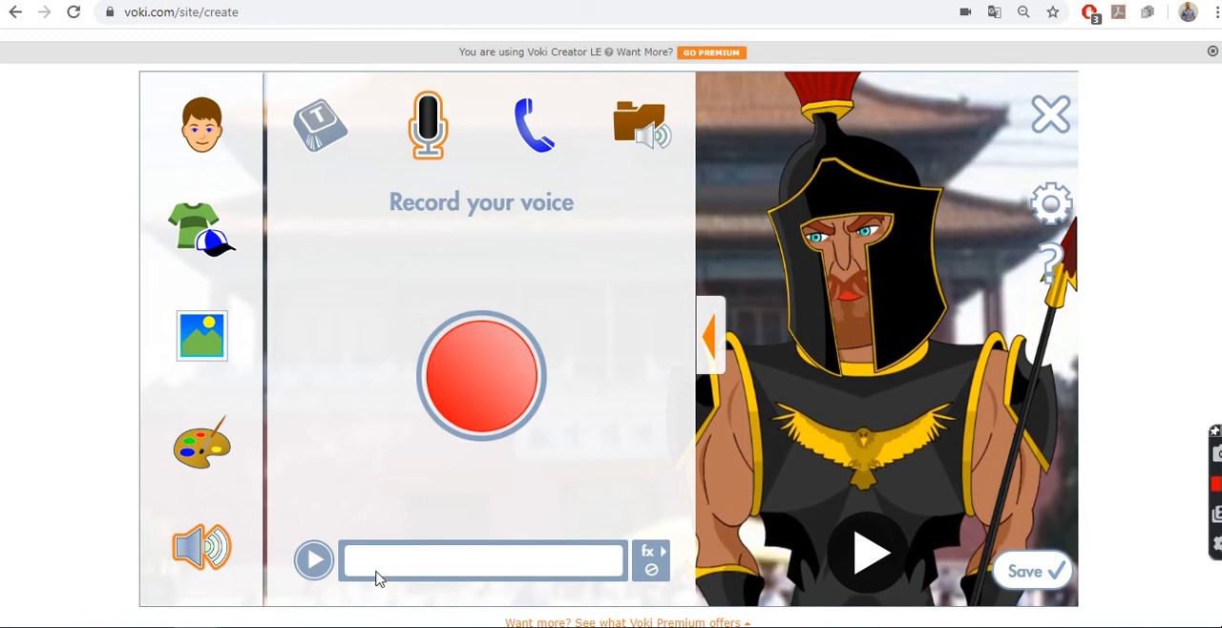
{"action": "left_click", "coordinate": [306, 572]}
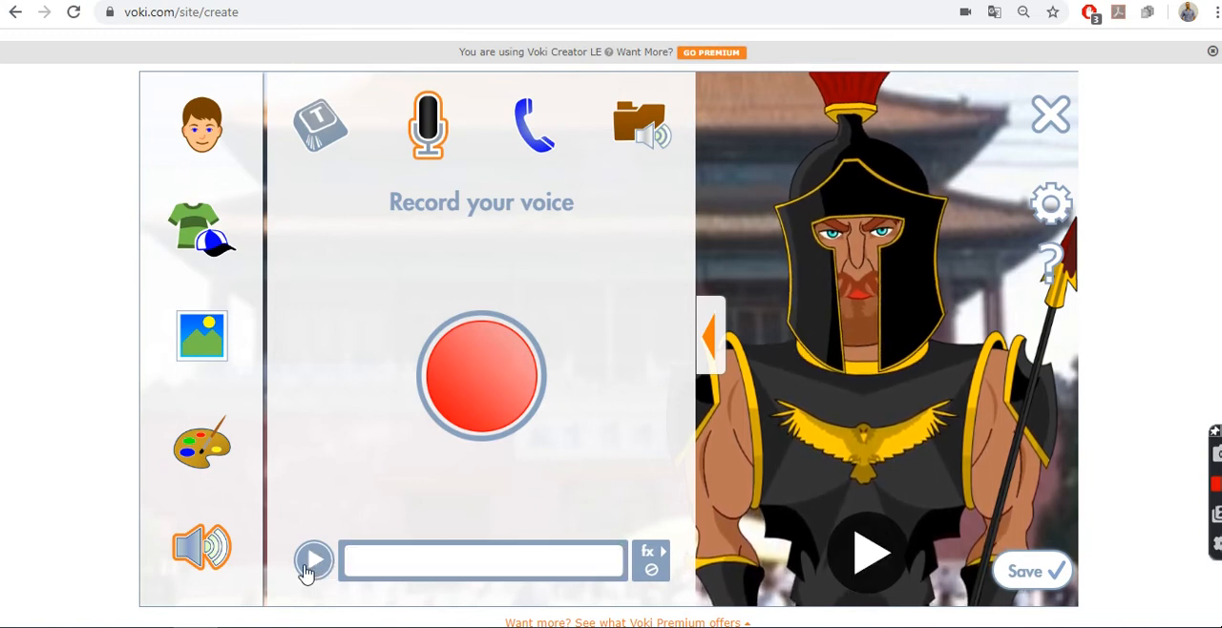
Step: Record the microphone message a second time and listen to the new take
{"action": "left_click", "coordinate": [489, 382]}
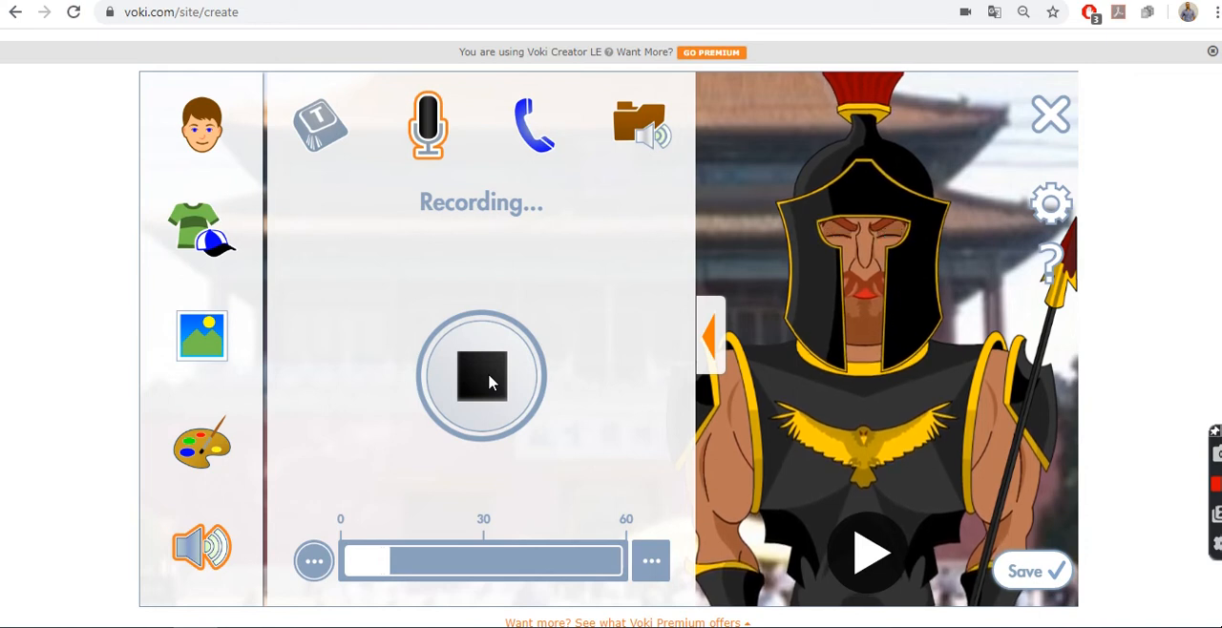
{"action": "left_click", "coordinate": [489, 382]}
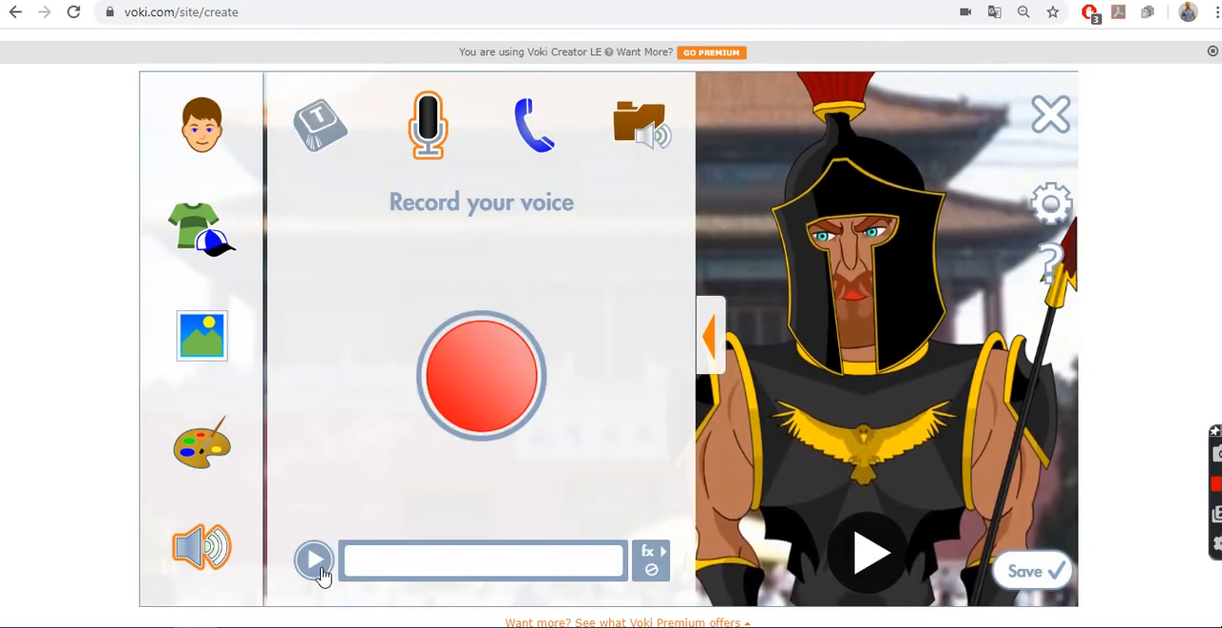
{"action": "left_click", "coordinate": [319, 570]}
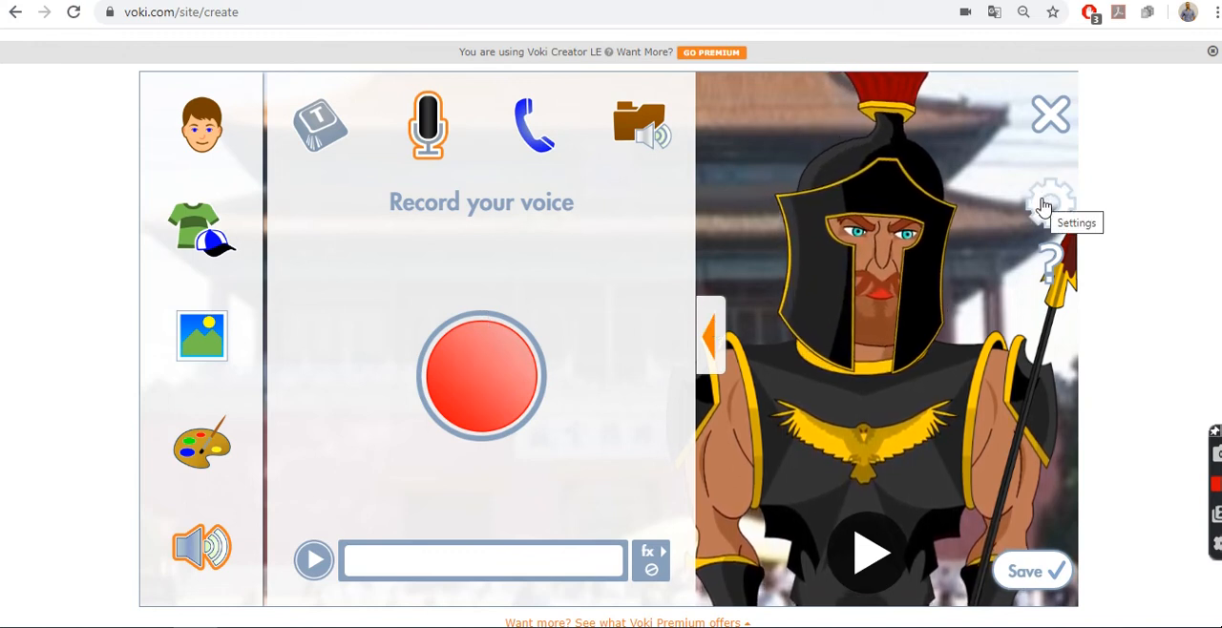
{"action": "left_click", "coordinate": [319, 562]}
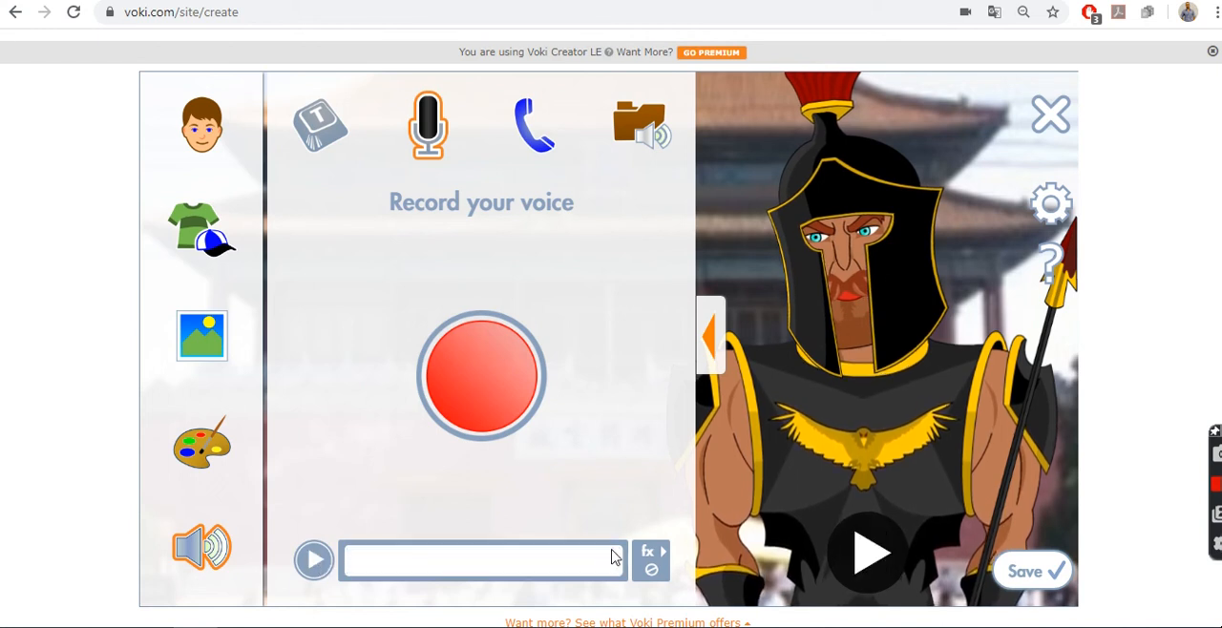
Step: Set the recording's audio effect to none and replay the recording
{"action": "left_click", "coordinate": [649, 559]}
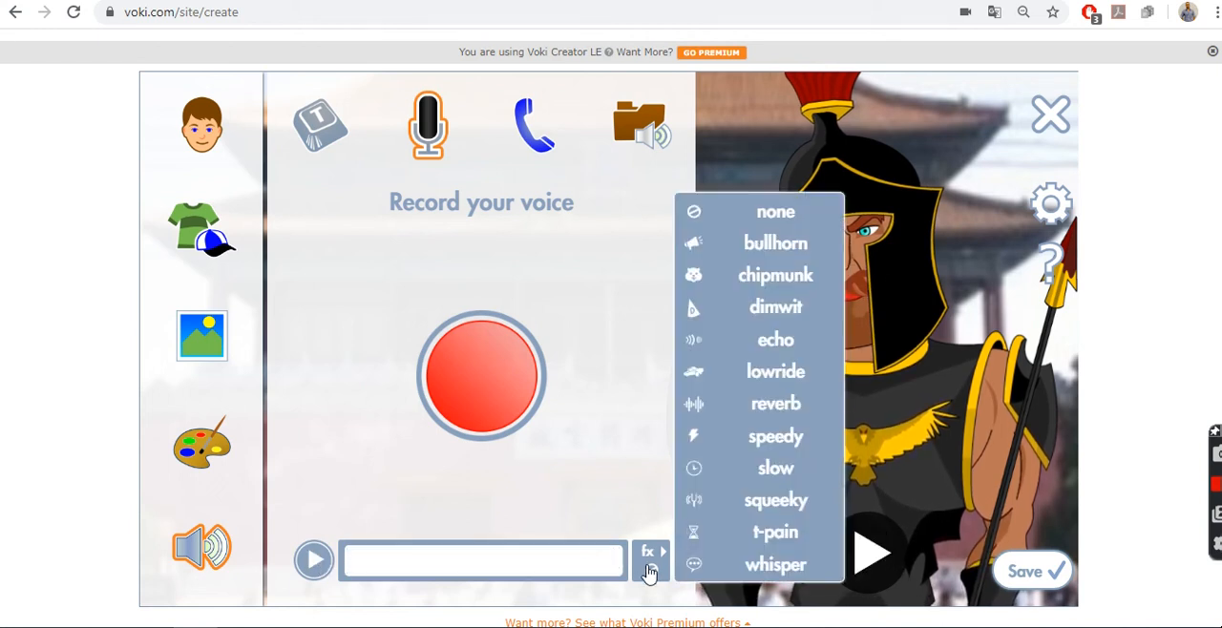
{"action": "left_click", "coordinate": [772, 217]}
{"action": "left_click", "coordinate": [313, 560]}
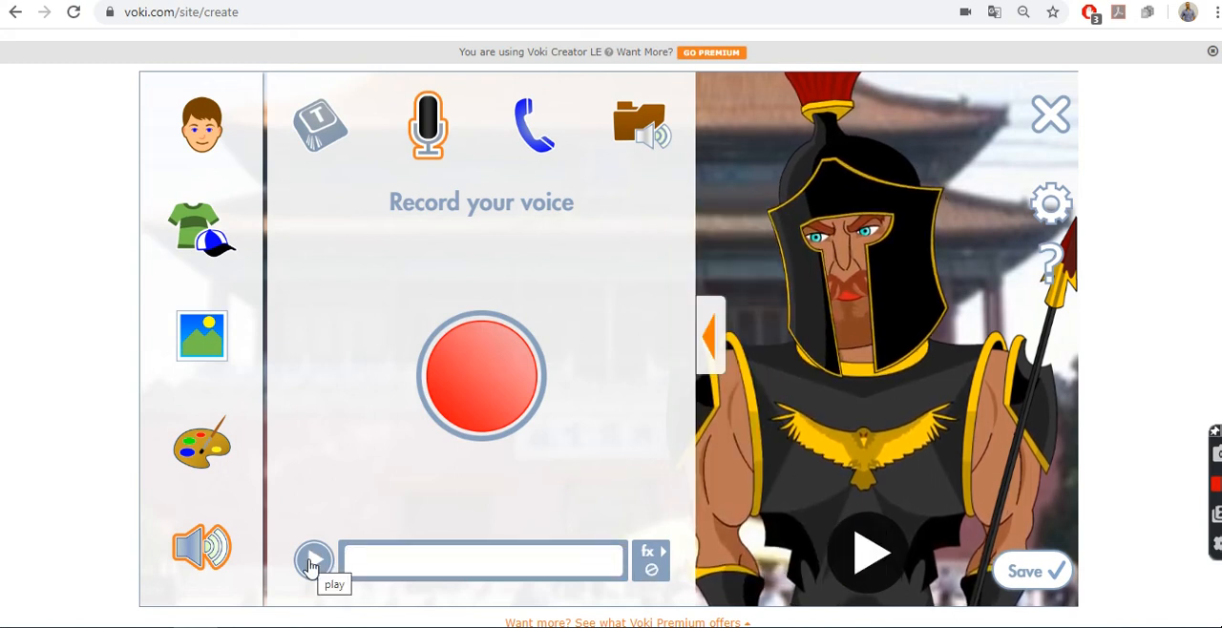
{"action": "left_click", "coordinate": [313, 561]}
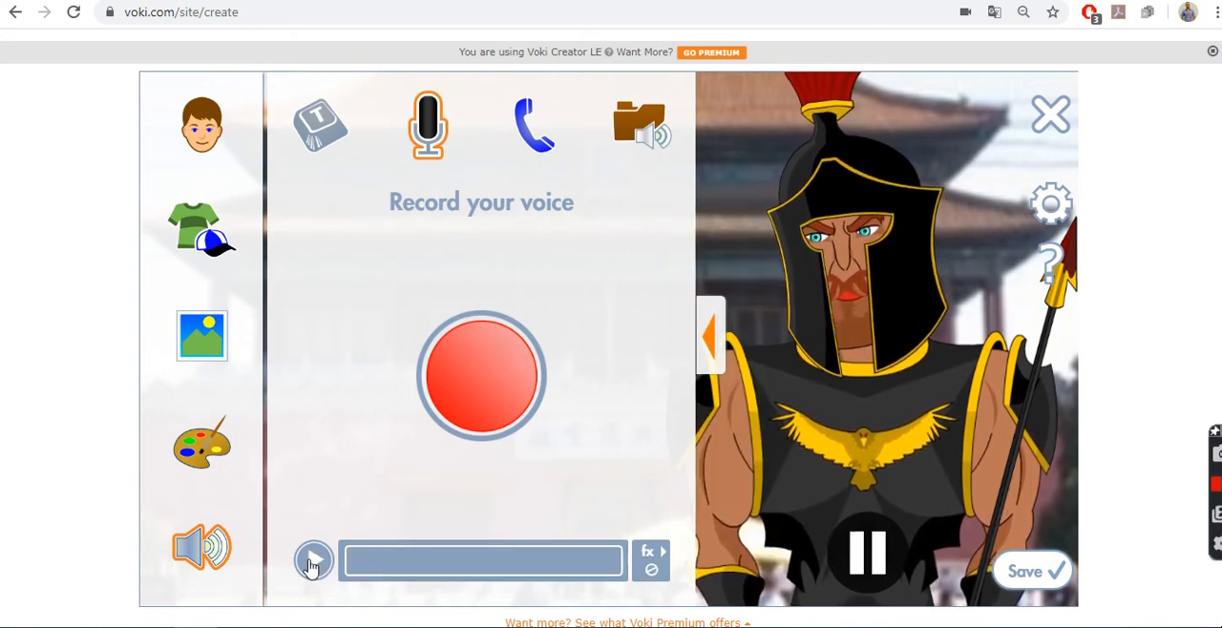
Step: Replace the voice message with a third microphone take and play it
{"action": "left_click", "coordinate": [469, 402]}
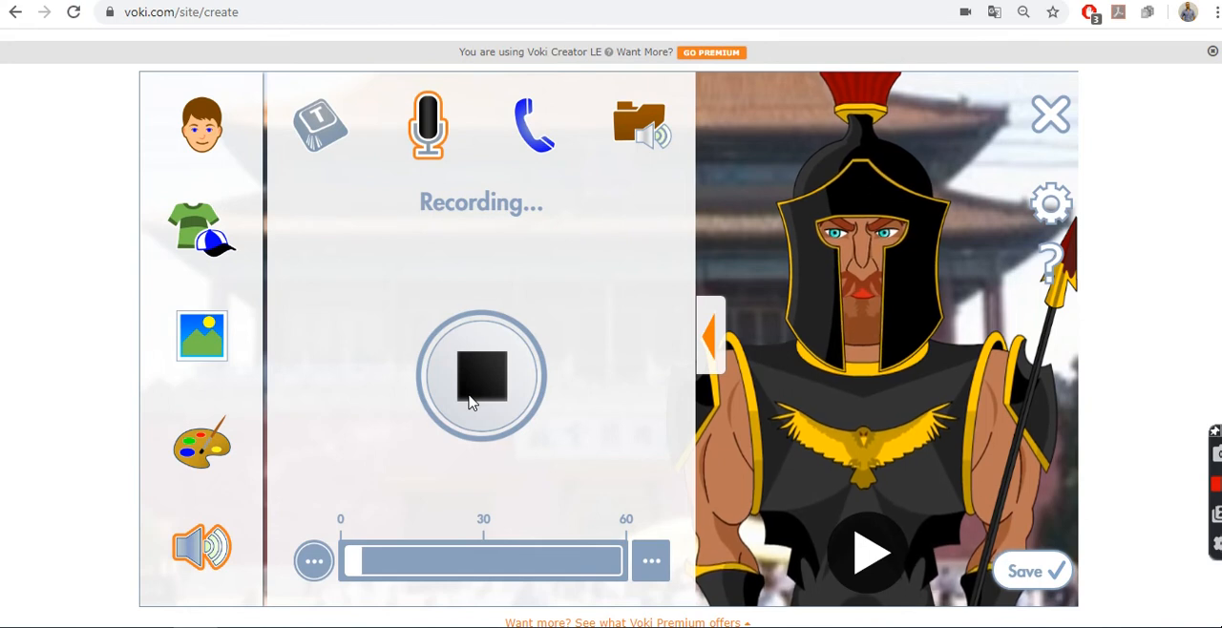
{"action": "left_click", "coordinate": [469, 402]}
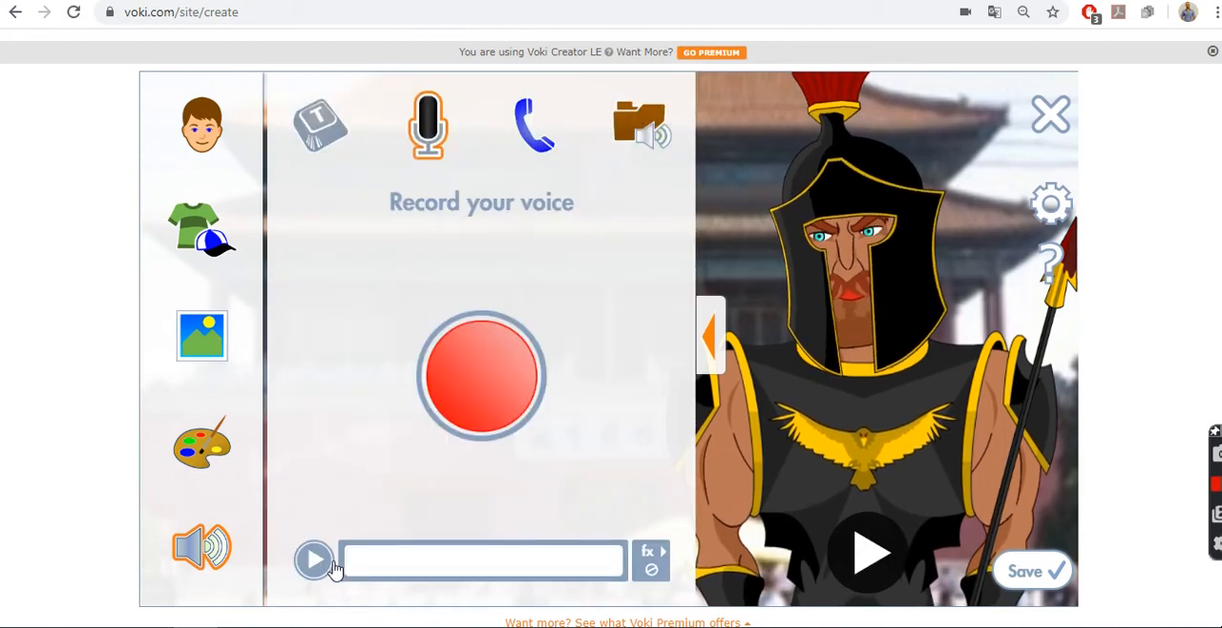
{"action": "left_click", "coordinate": [323, 567]}
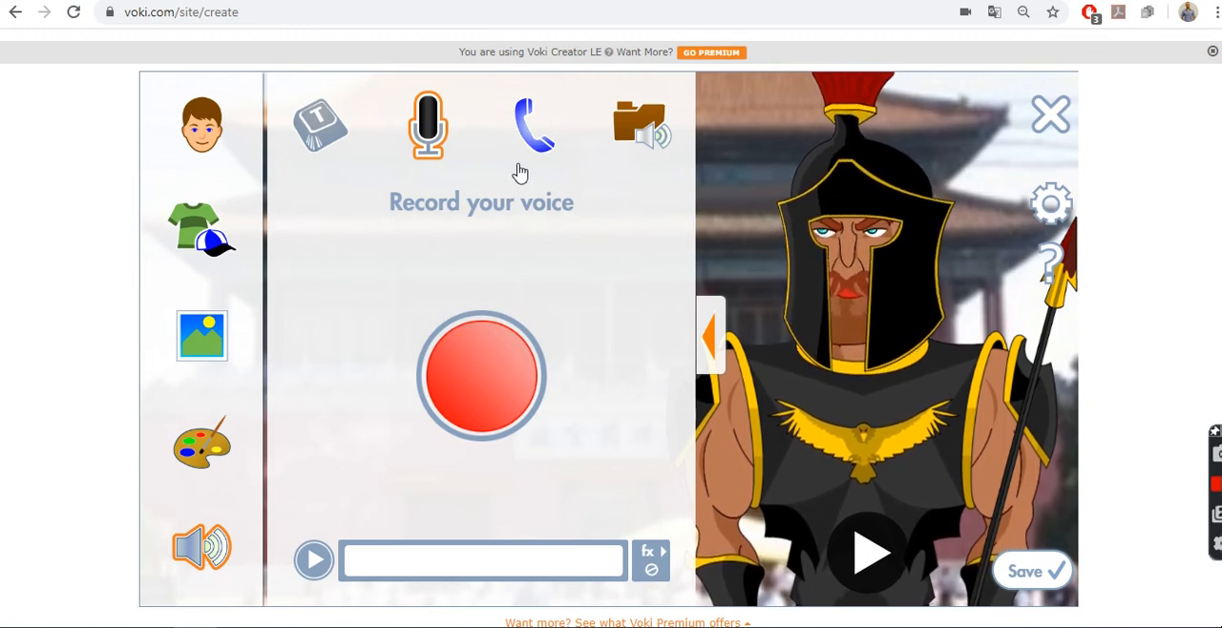
Step: View the phone recording option and save the Ares character under the title Mr plus the creator's first name
{"action": "left_click", "coordinate": [536, 156]}
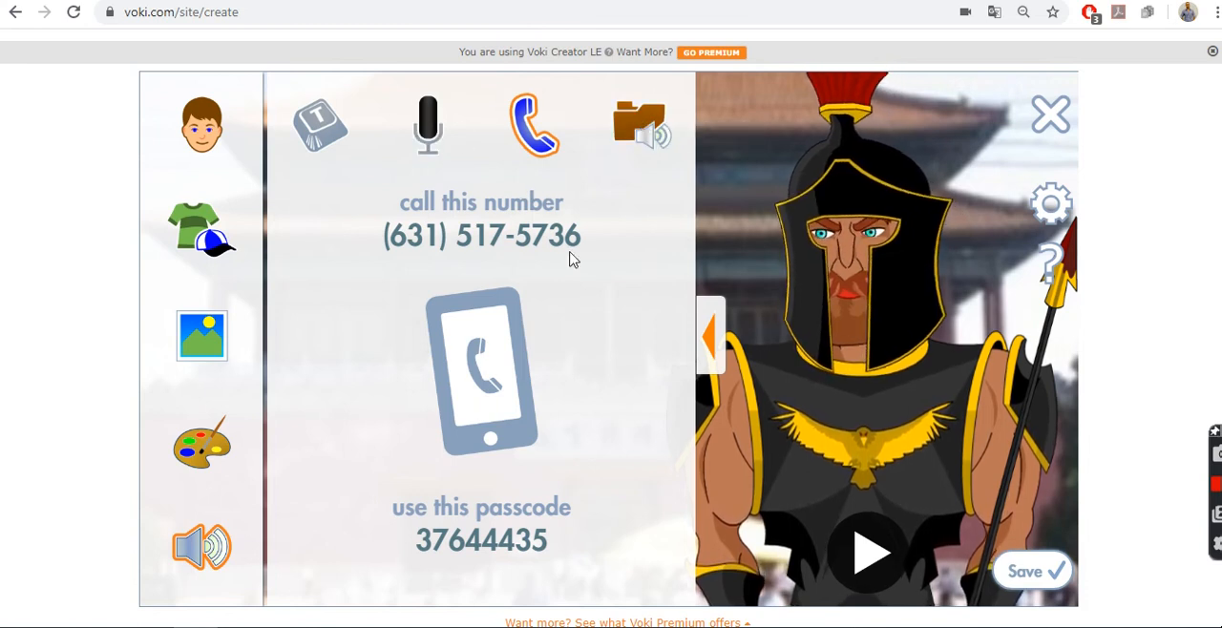
{"action": "left_click", "coordinate": [1018, 574]}
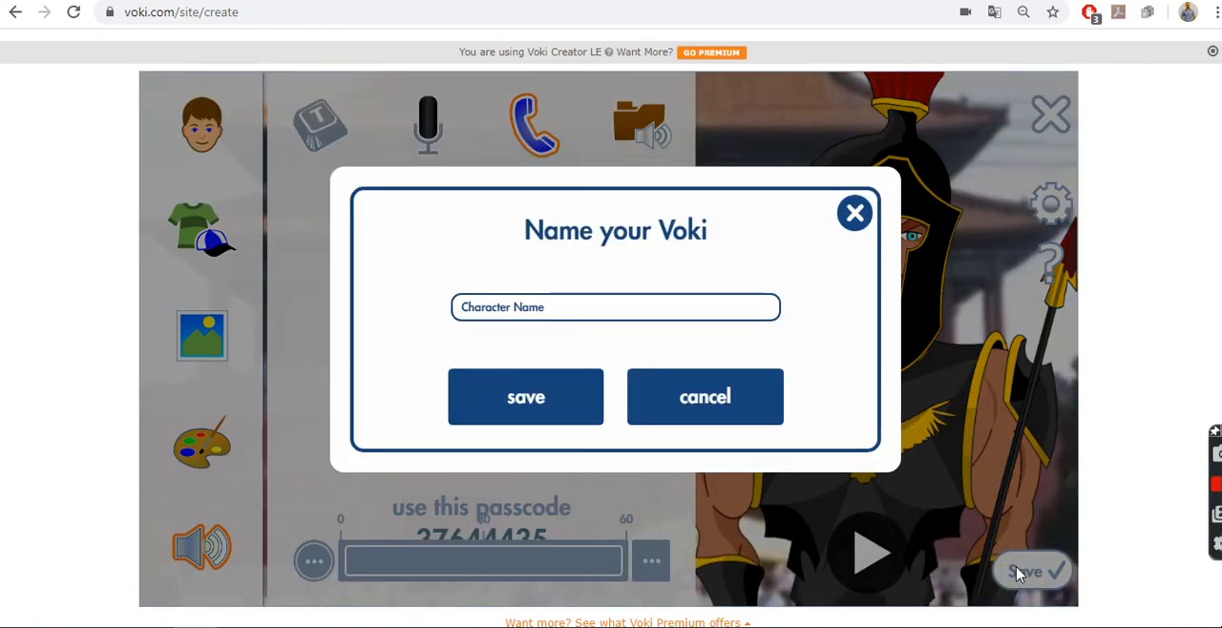
{"action": "left_click", "coordinate": [584, 314]}
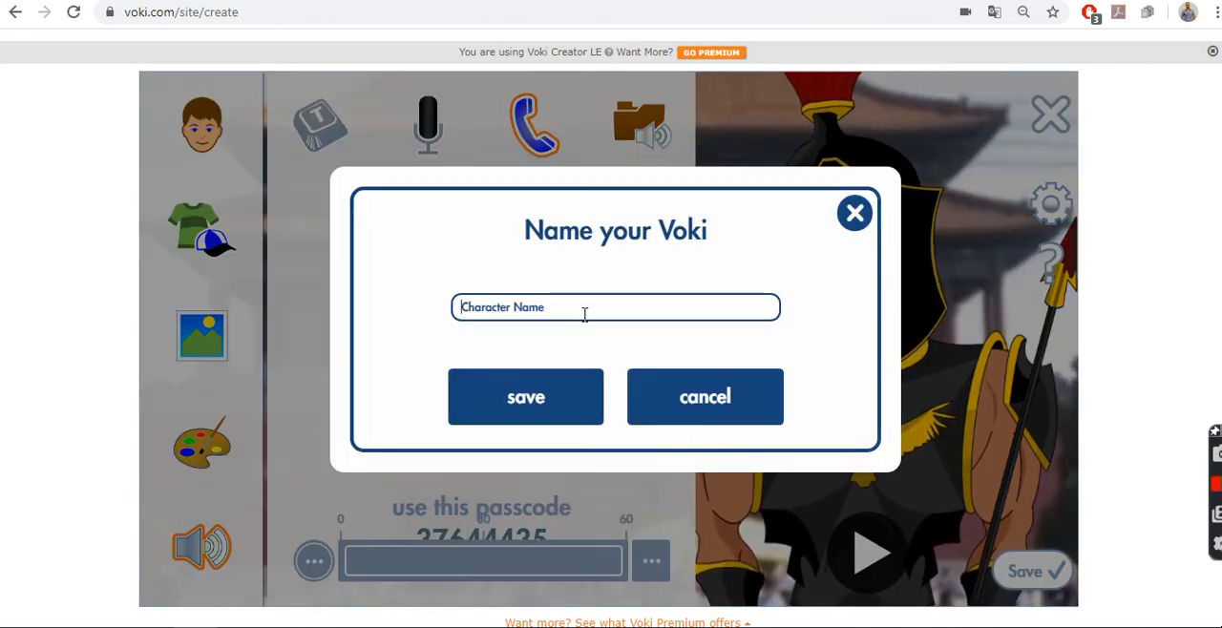
{"action": "type", "text": "Mr "}
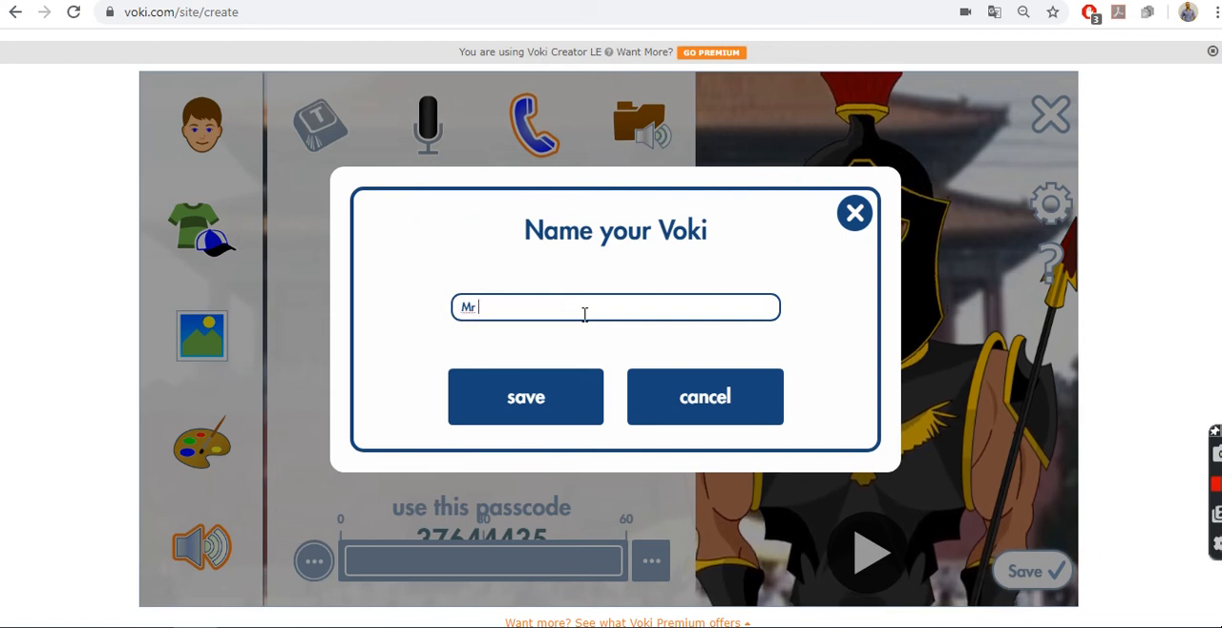
{"action": "type", "text": "David"}
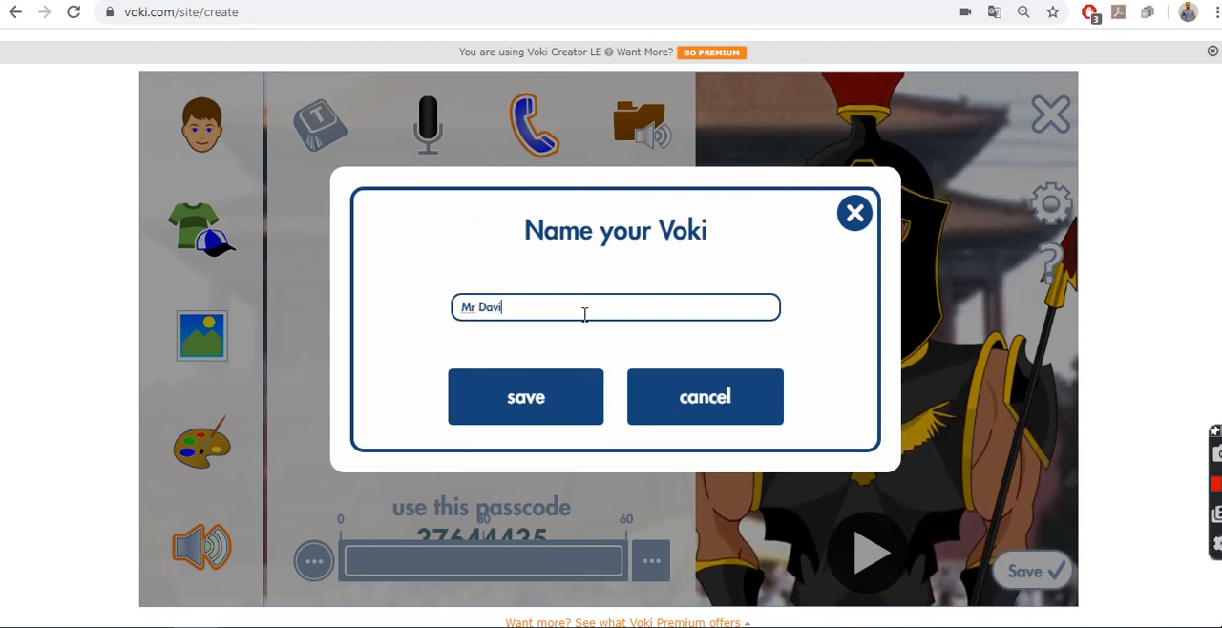
{"action": "left_click", "coordinate": [553, 413]}
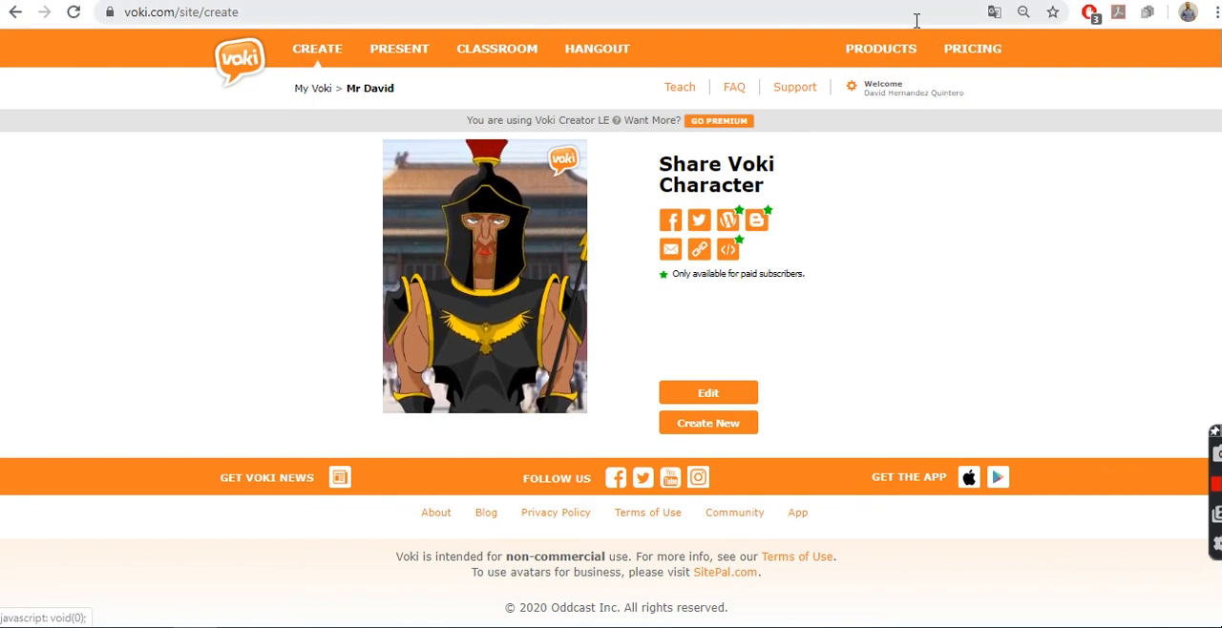
Step: View the account's personal information and return to the list of saved Voki characters
{"action": "left_click", "coordinate": [901, 103]}
{"action": "left_click", "coordinate": [887, 124]}
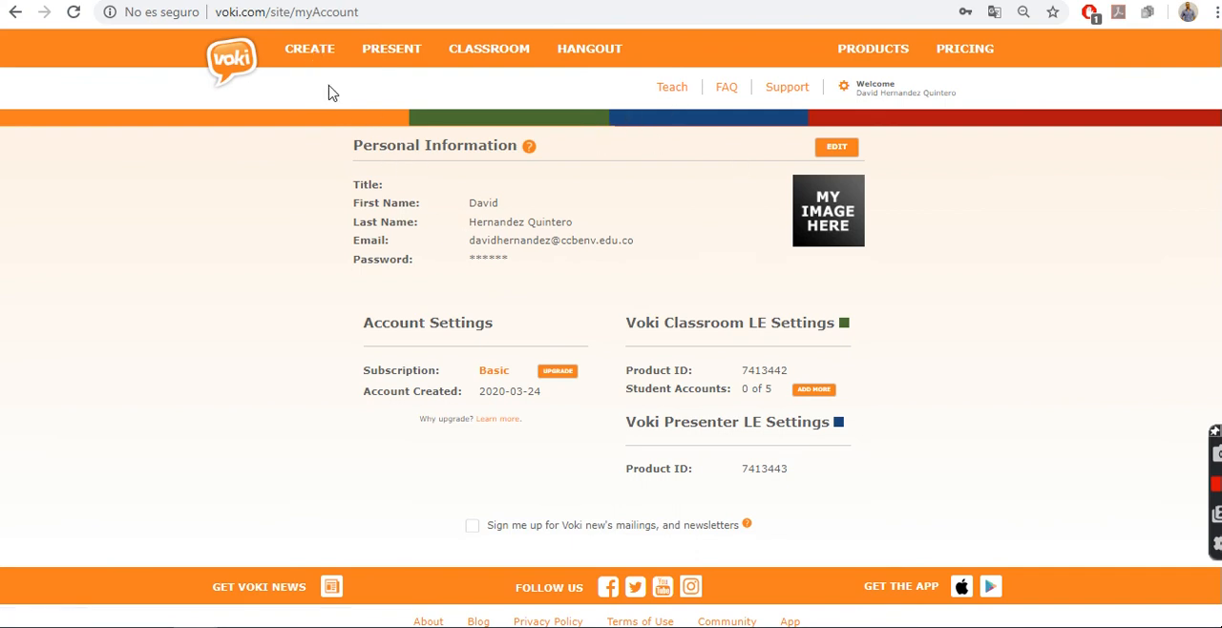
{"action": "left_click", "coordinate": [324, 55]}
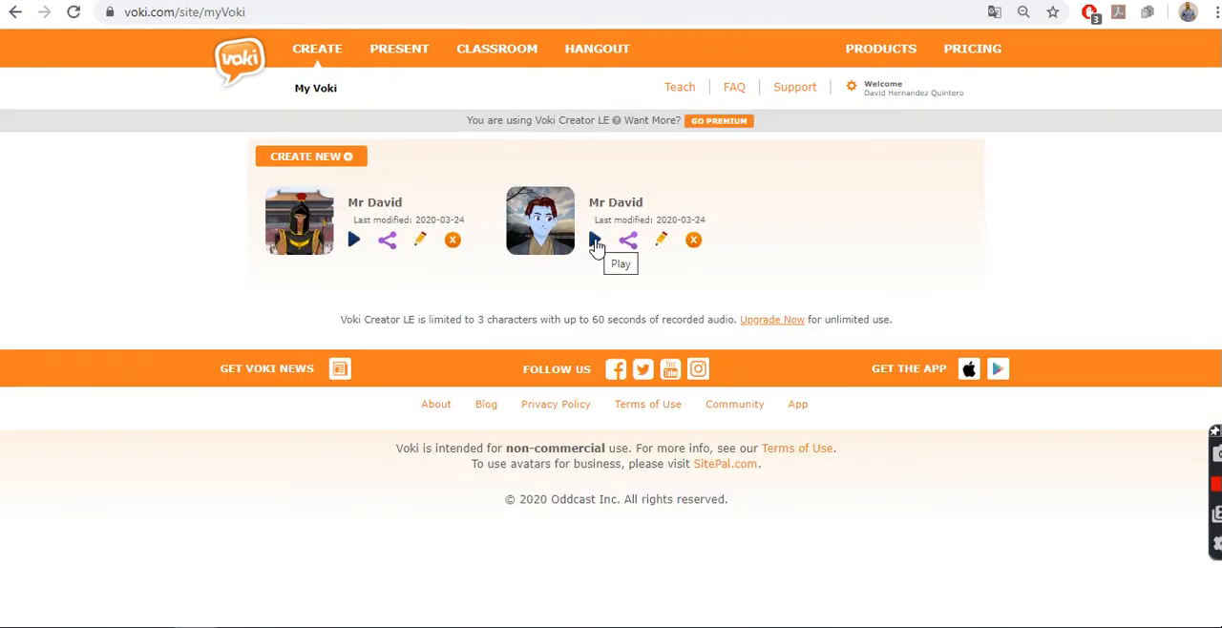
Step: Play the other saved Voki, the blue-skinned character with the sunset background
{"action": "left_click", "coordinate": [594, 242]}
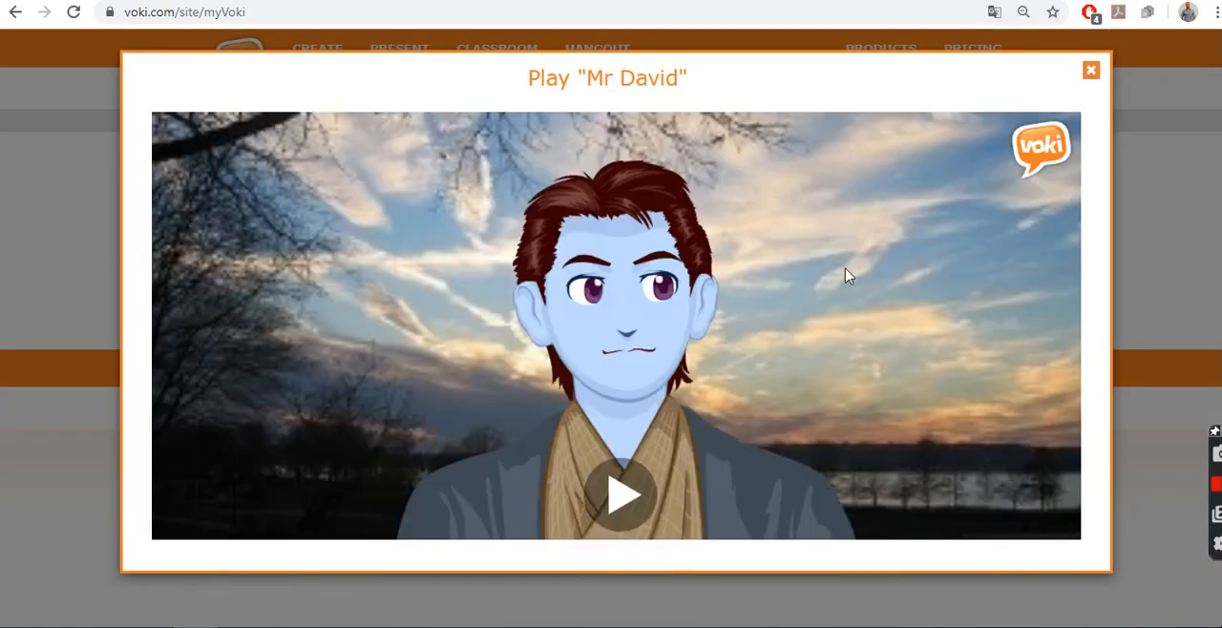
{"action": "left_click", "coordinate": [625, 493]}
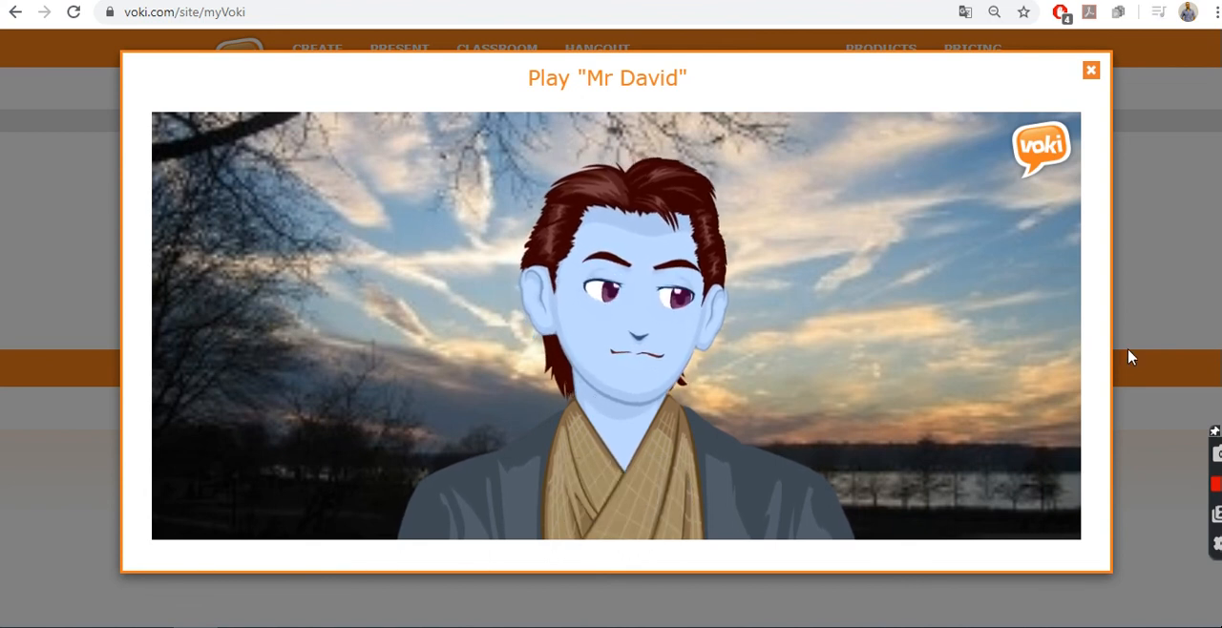
{"action": "mouse_move", "coordinate": [946, 249]}
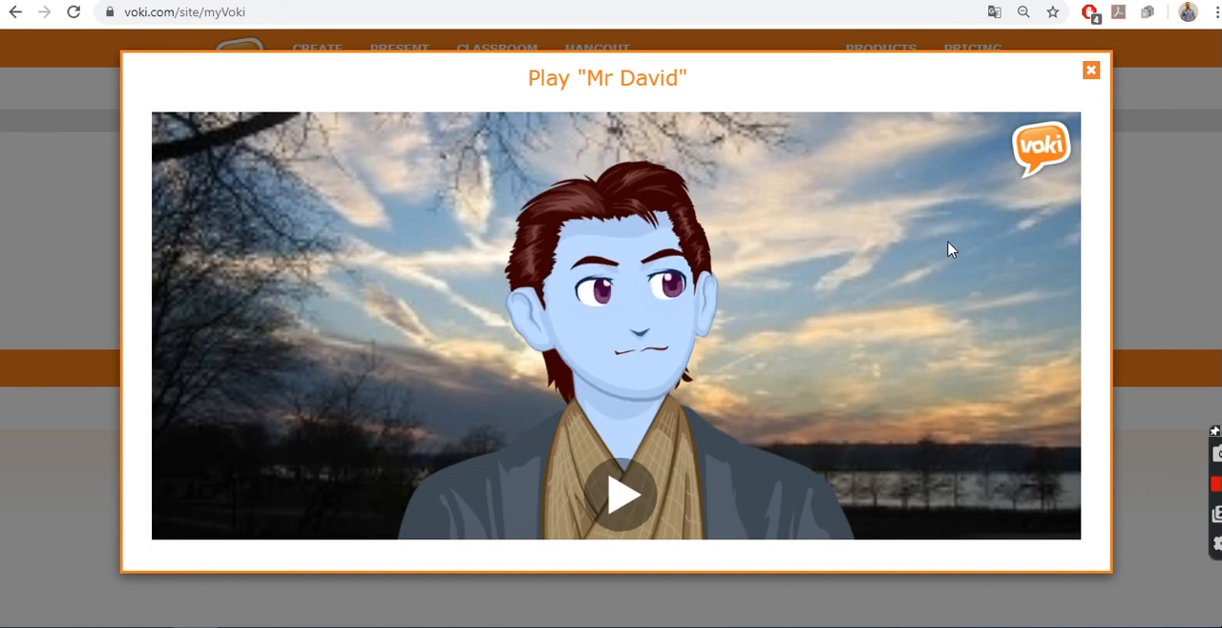